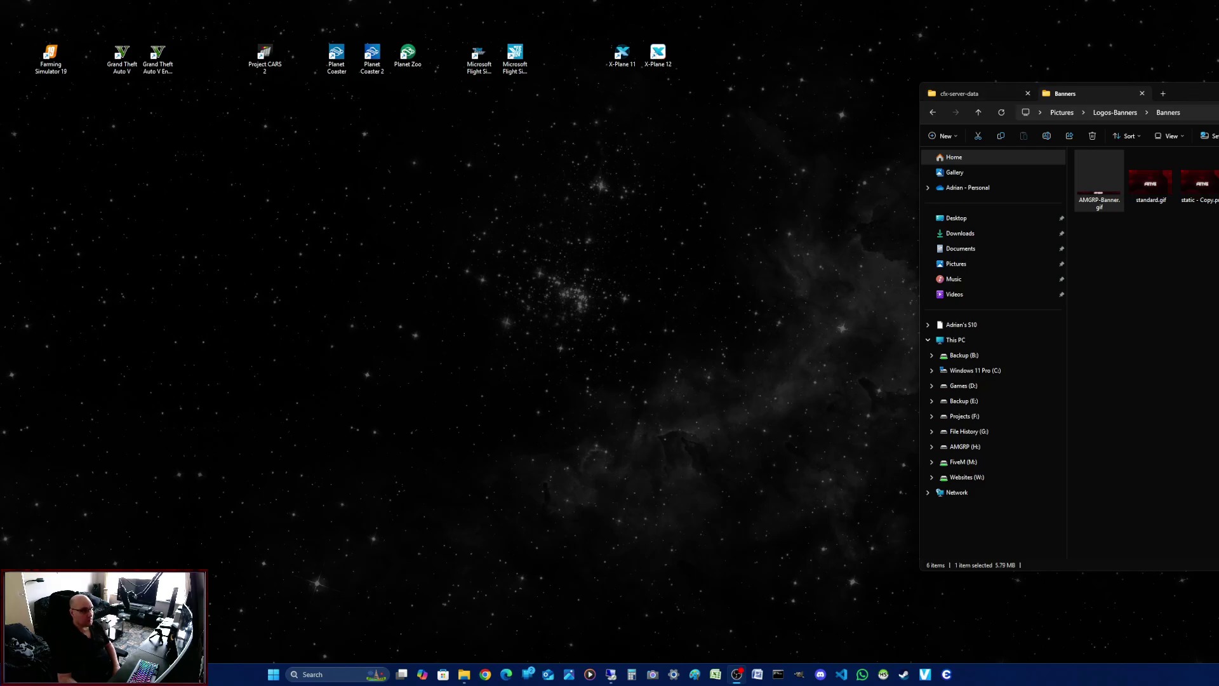
Step: Move the Banners folder window to the screen centre and enlarge it
drag(1105, 93, 473, 63)
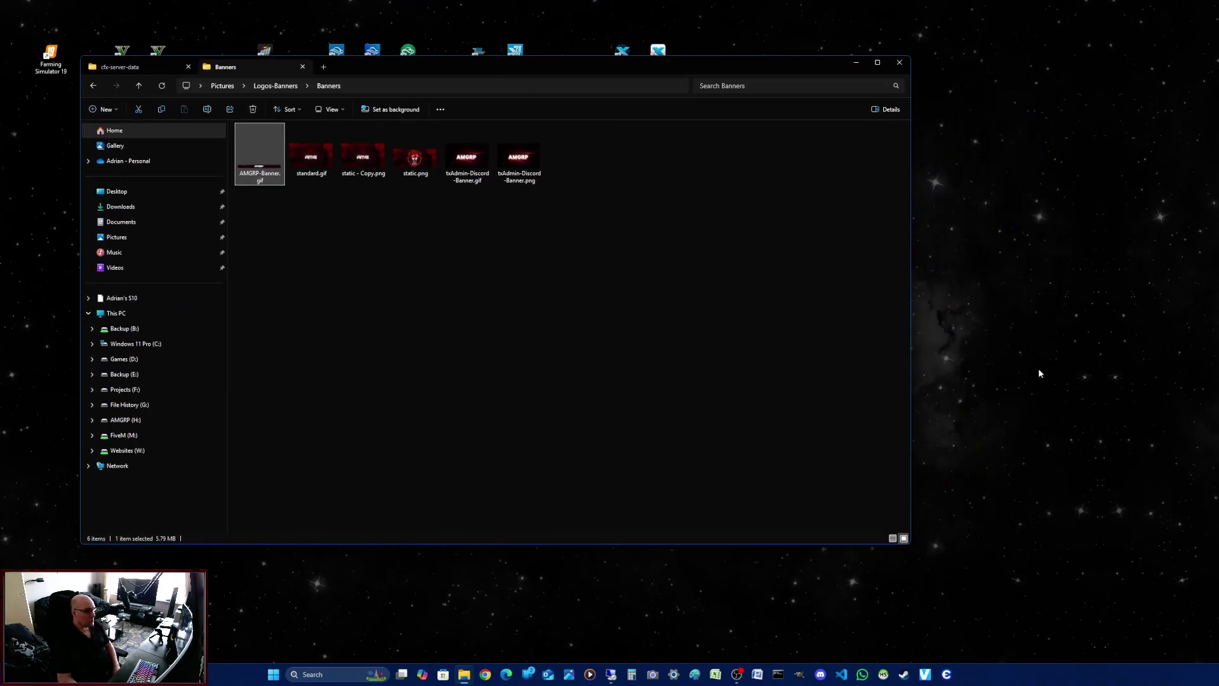
drag(909, 547, 973, 571)
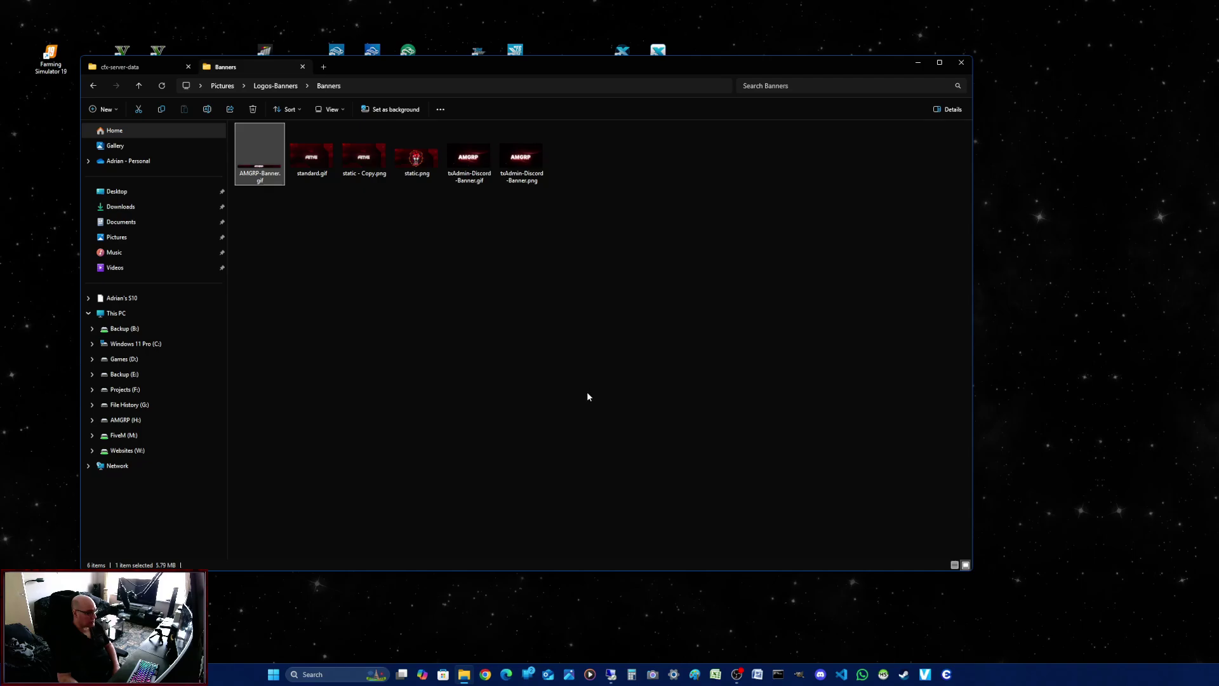
Step: Preview AMGRP-Banner.gif in Photos, close it, and shift the folder window slightly right
double_click(260, 168)
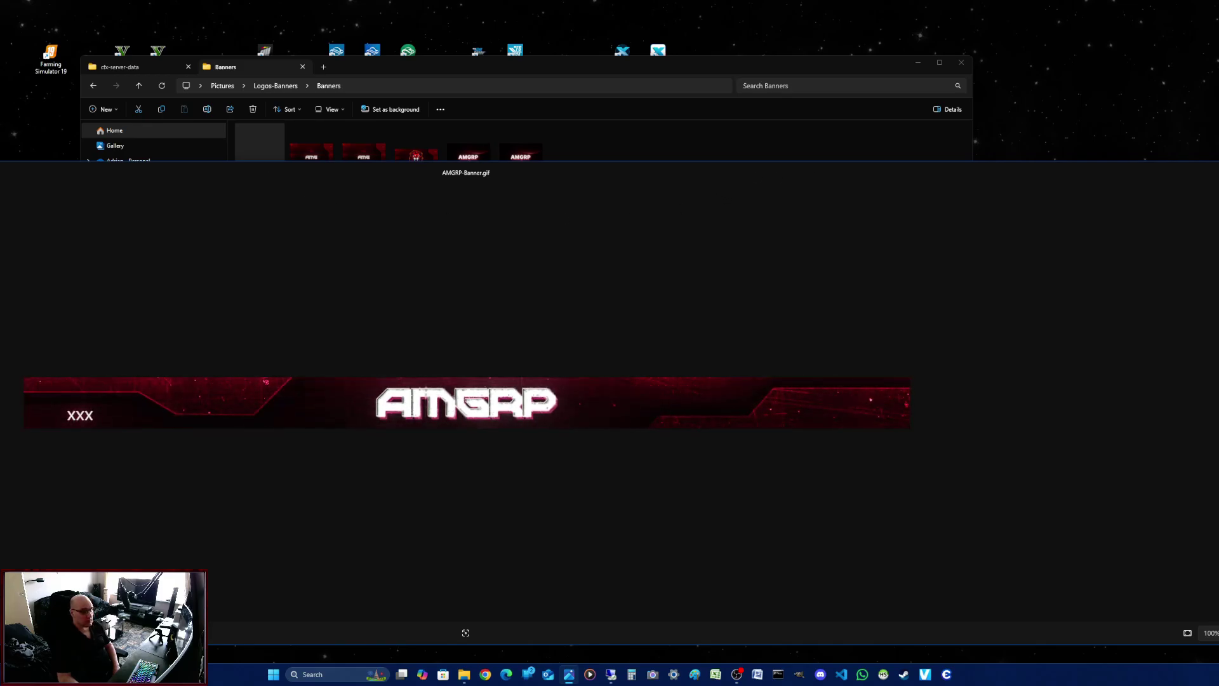
key(Escape)
drag(839, 62, 872, 54)
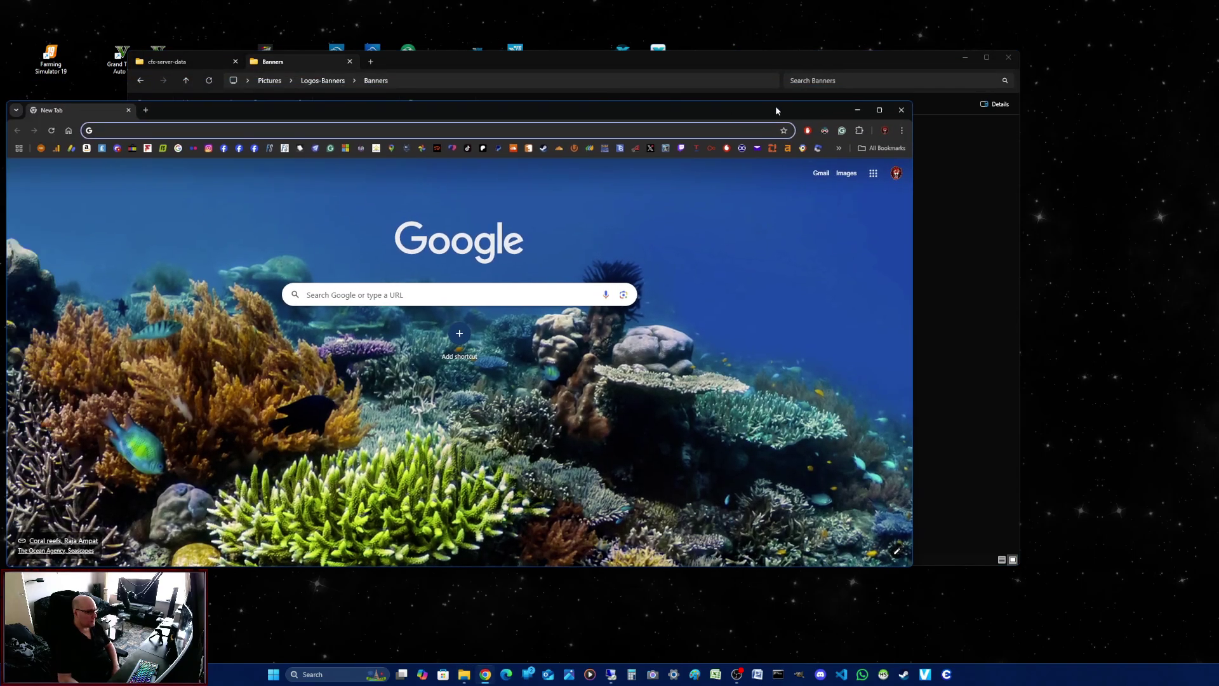
Step: Search Google for imgur and open the AMGRP banner from the account's Images
drag(775, 106, 1008, 105)
click(531, 290)
click(531, 310)
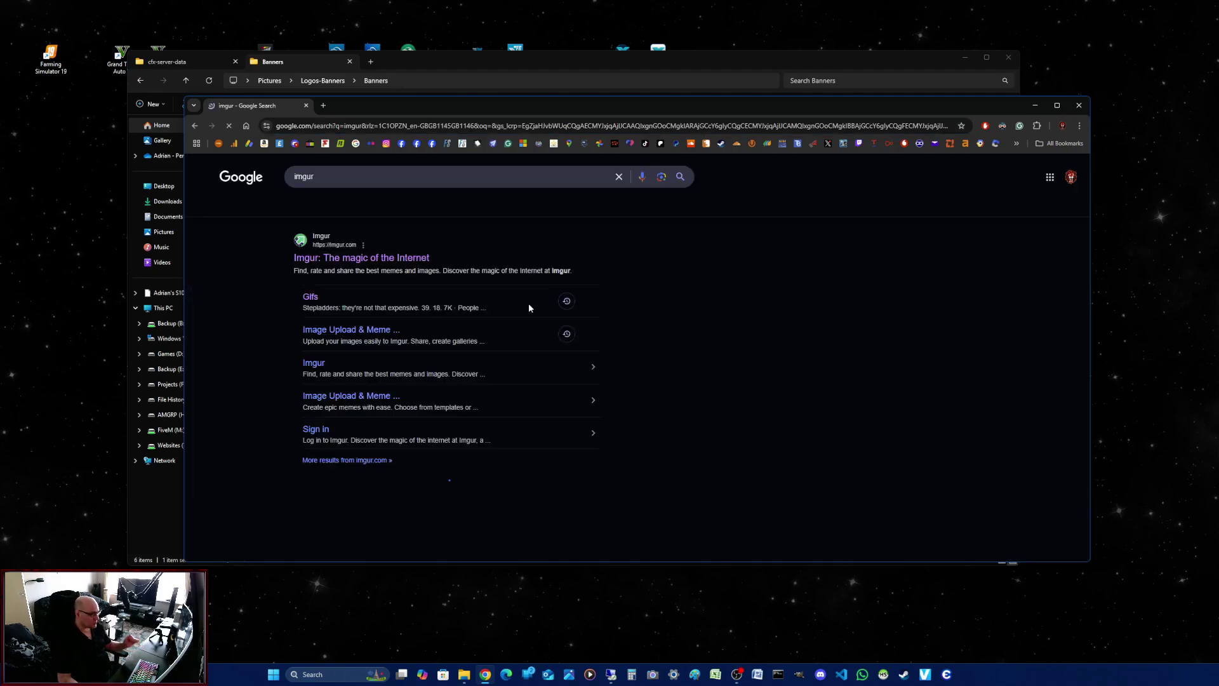
click(369, 260)
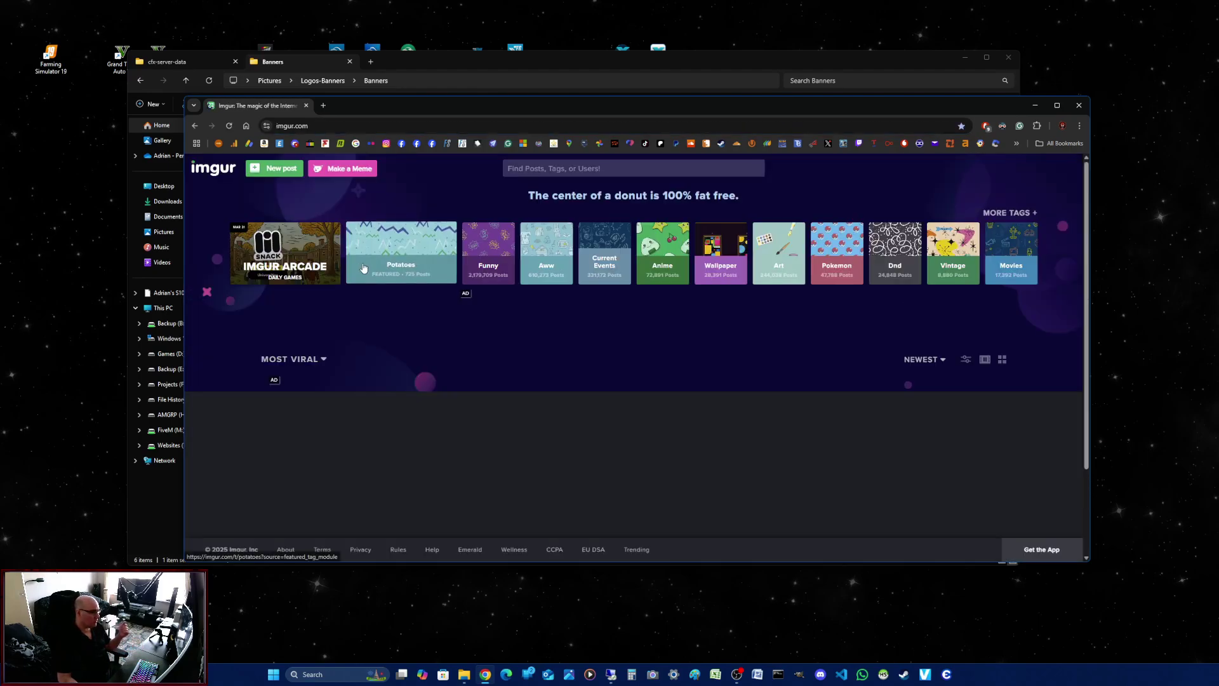
click(1069, 172)
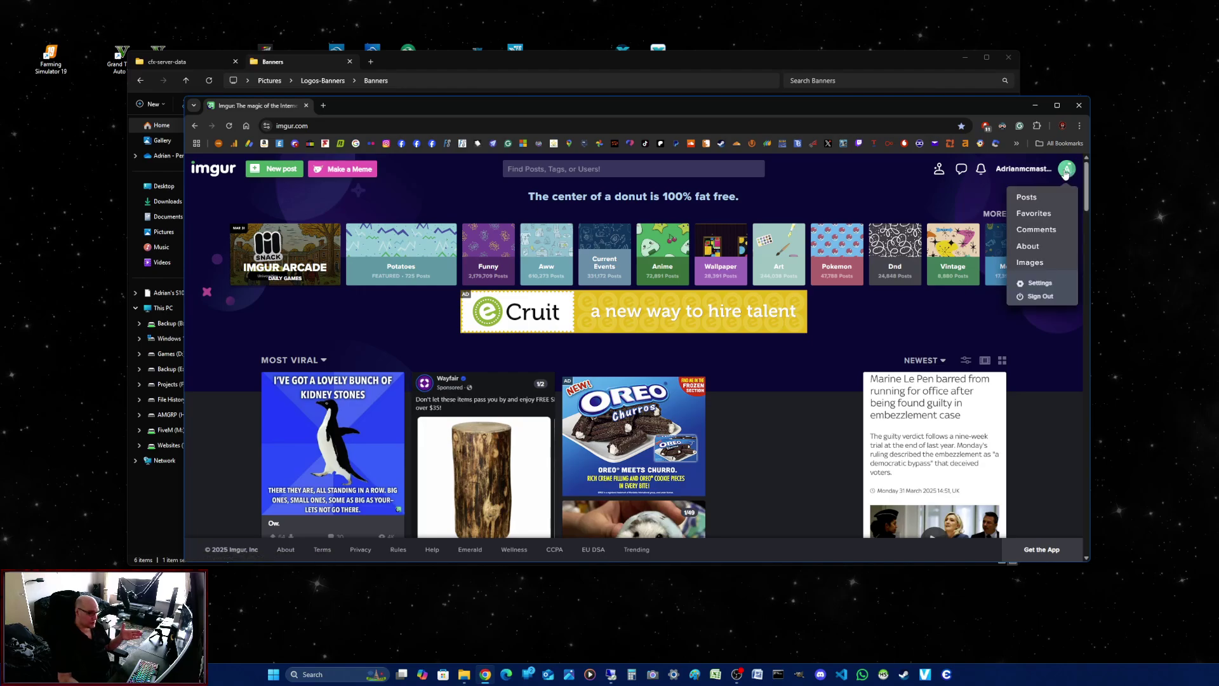
click(1040, 263)
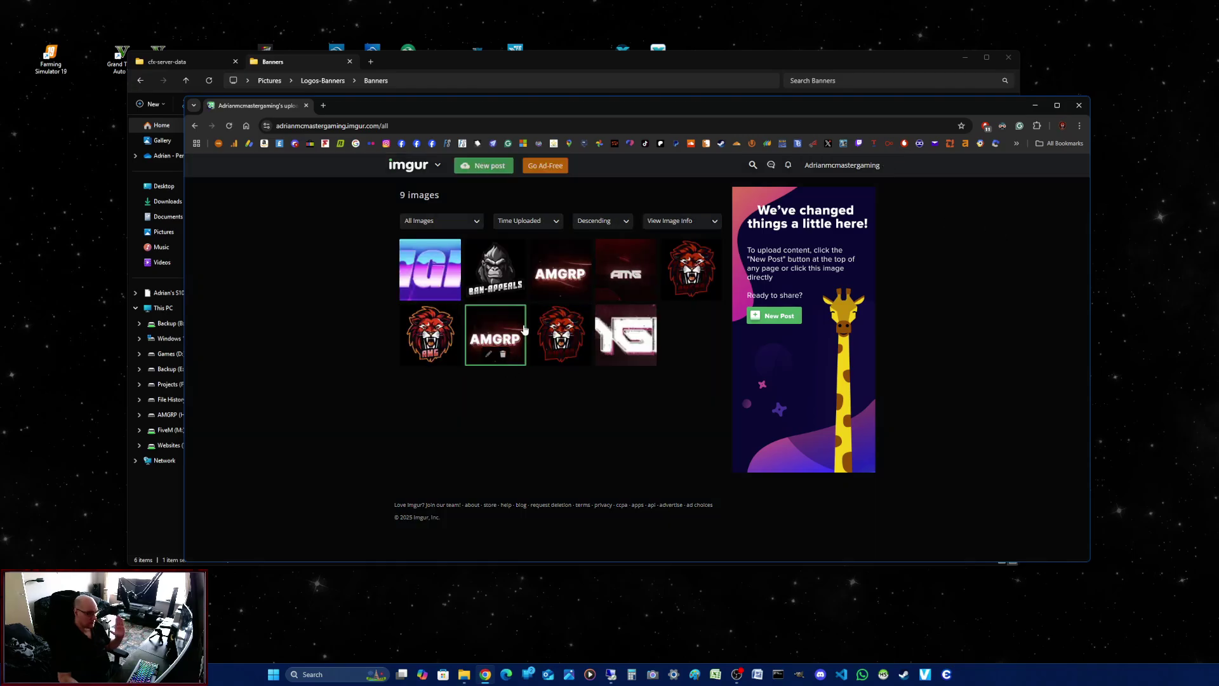
click(507, 356)
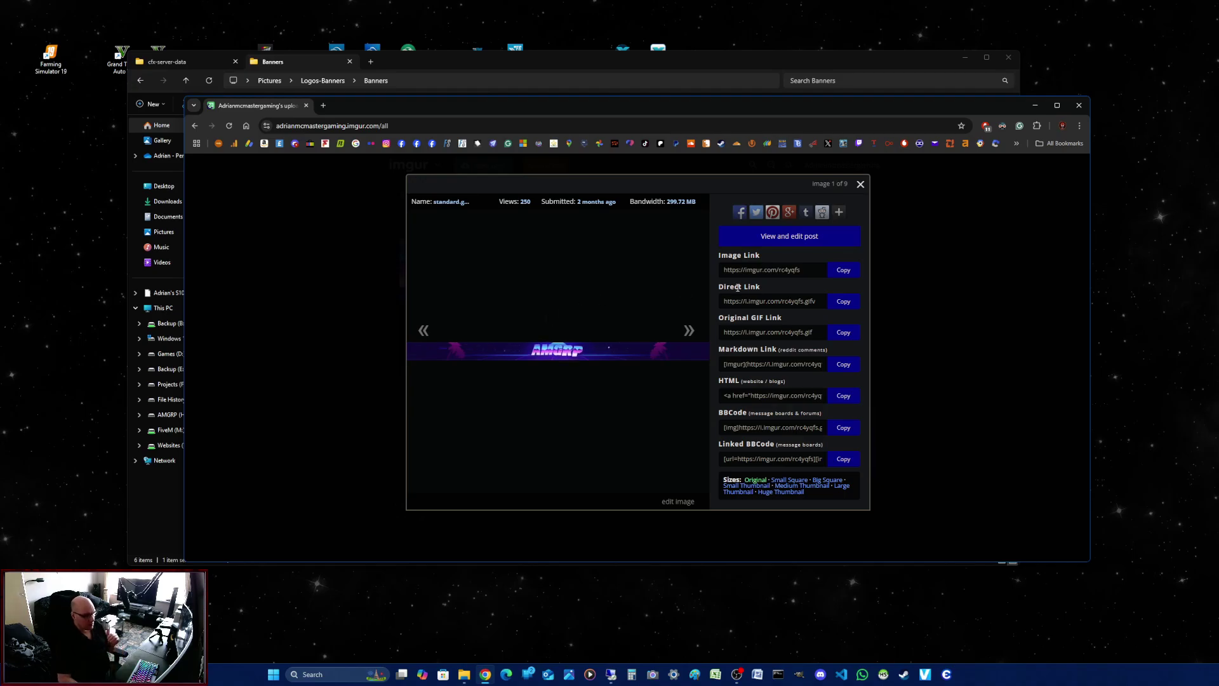
Step: Select the banner's Original GIF Link, then close the detail view
drag(813, 332, 718, 329)
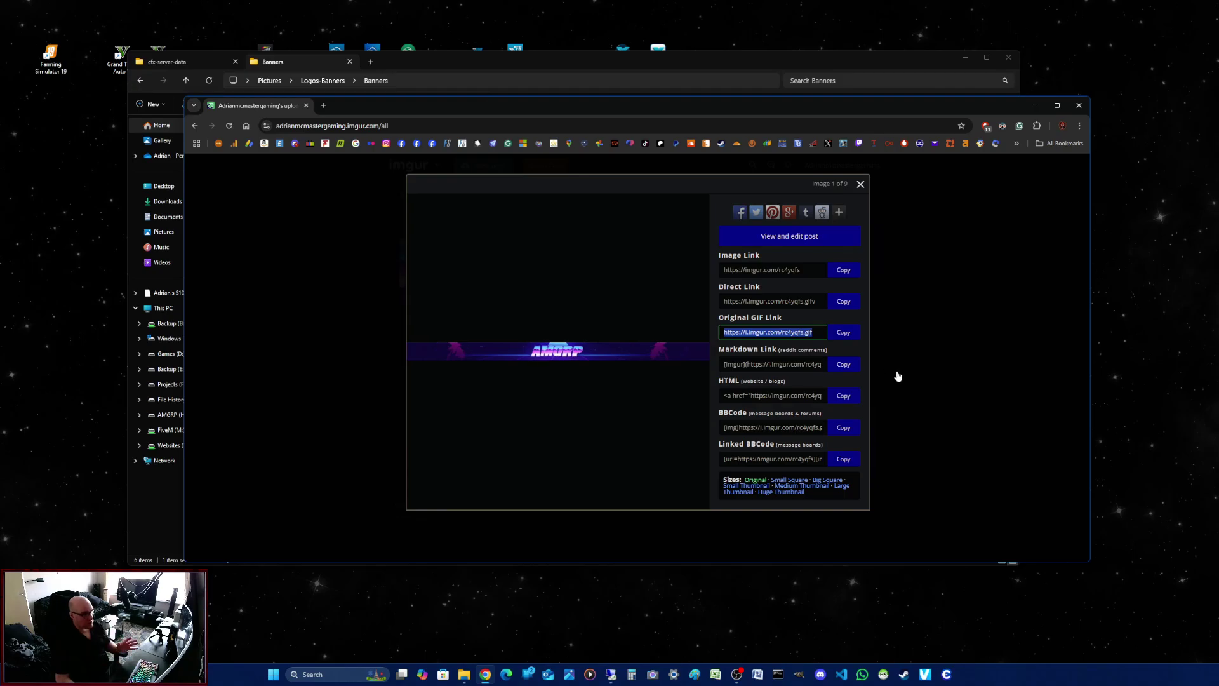
click(862, 186)
click(862, 186)
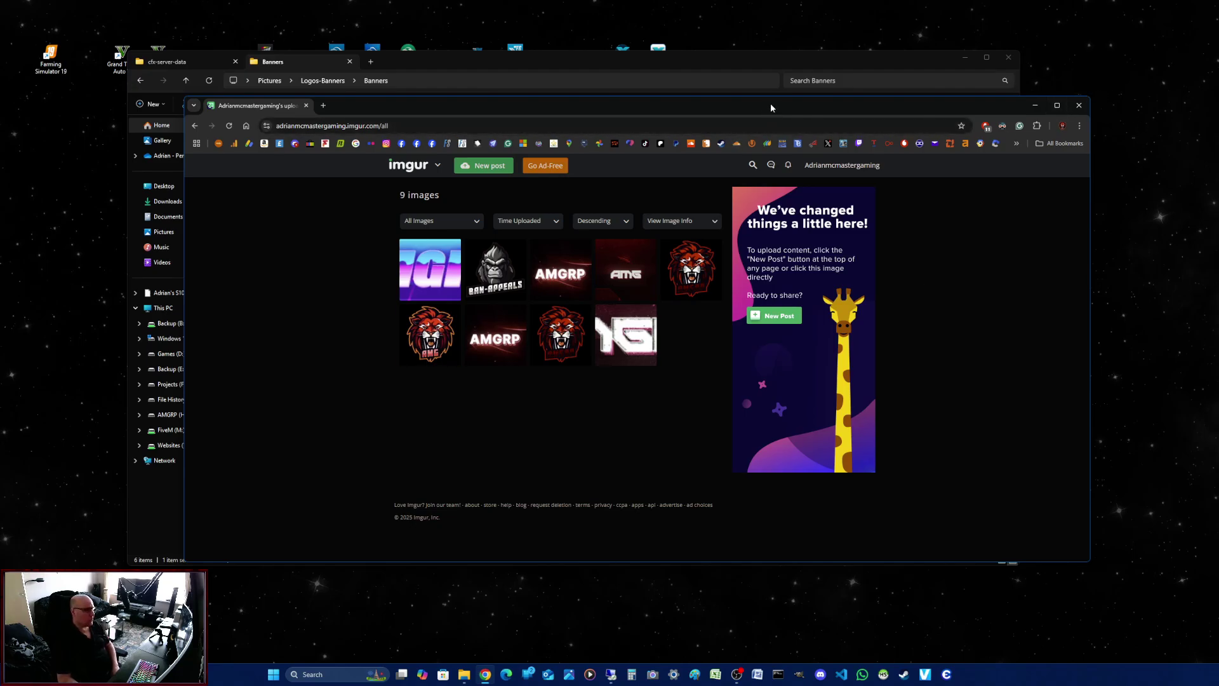
Step: Open the Fivemanage dashboard from the FiveM bookmarks folder
drag(771, 108, 704, 76)
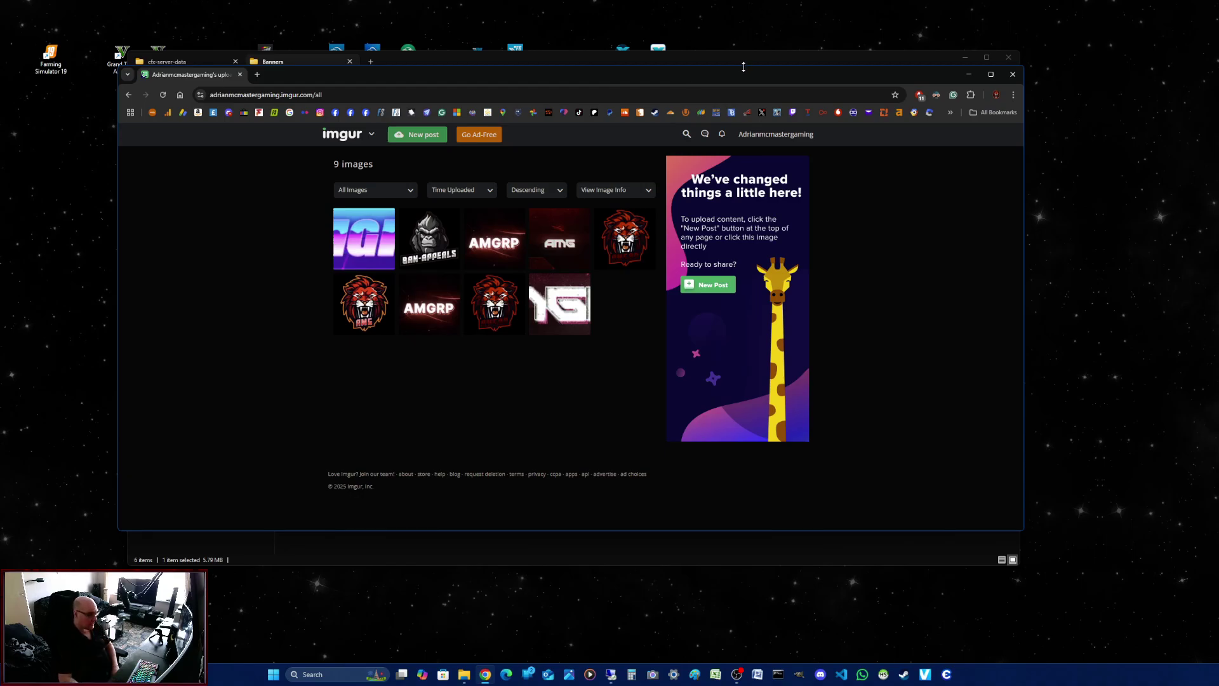
drag(744, 70, 714, 74)
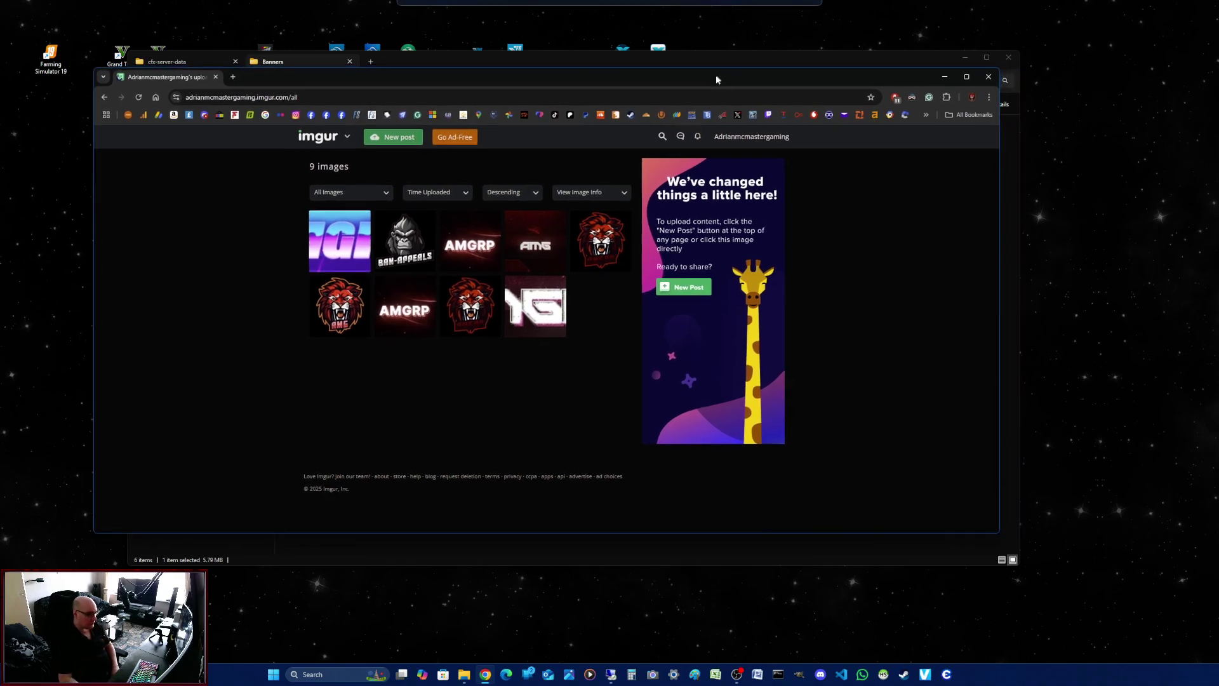
click(969, 118)
mouse_move(904, 236)
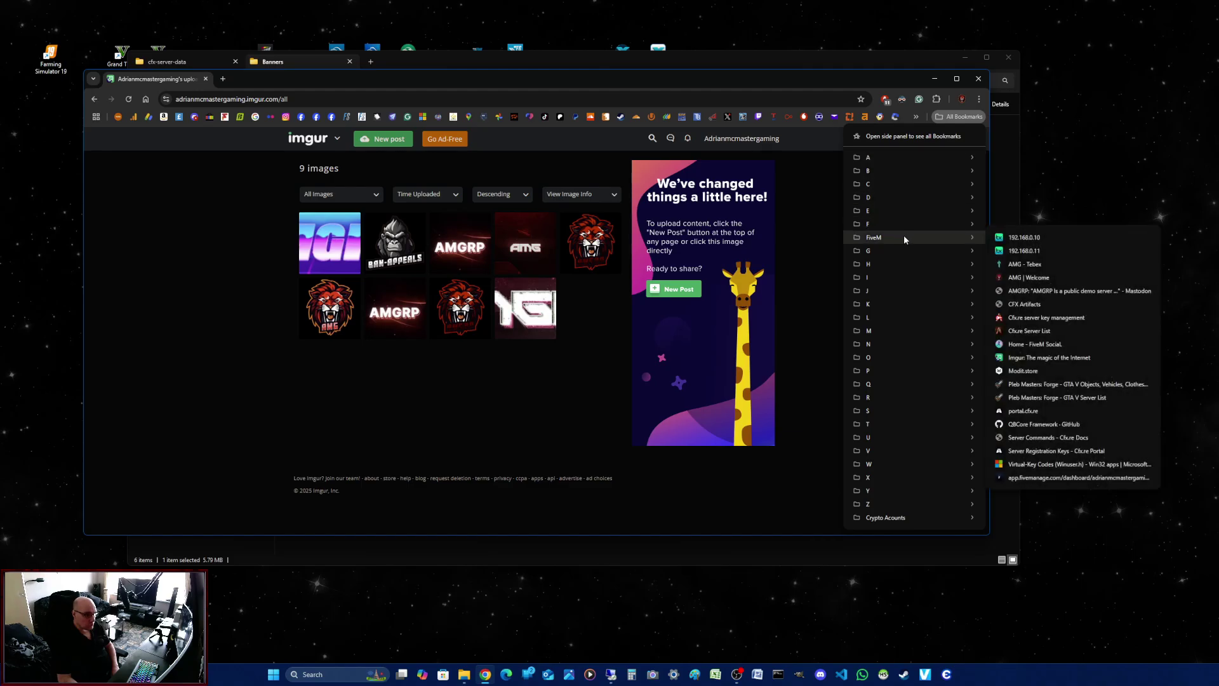
click(1047, 477)
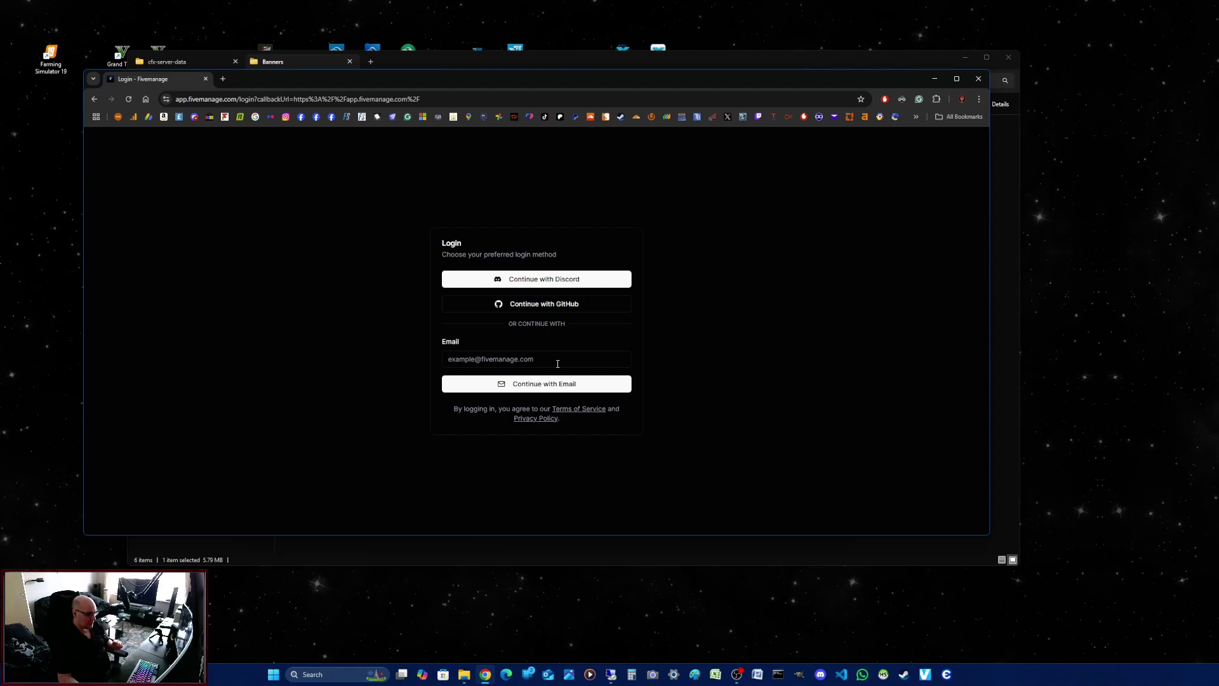
Step: Autofill the saved account e-mail, request a login link, and switch to Outlook
click(558, 363)
click(558, 382)
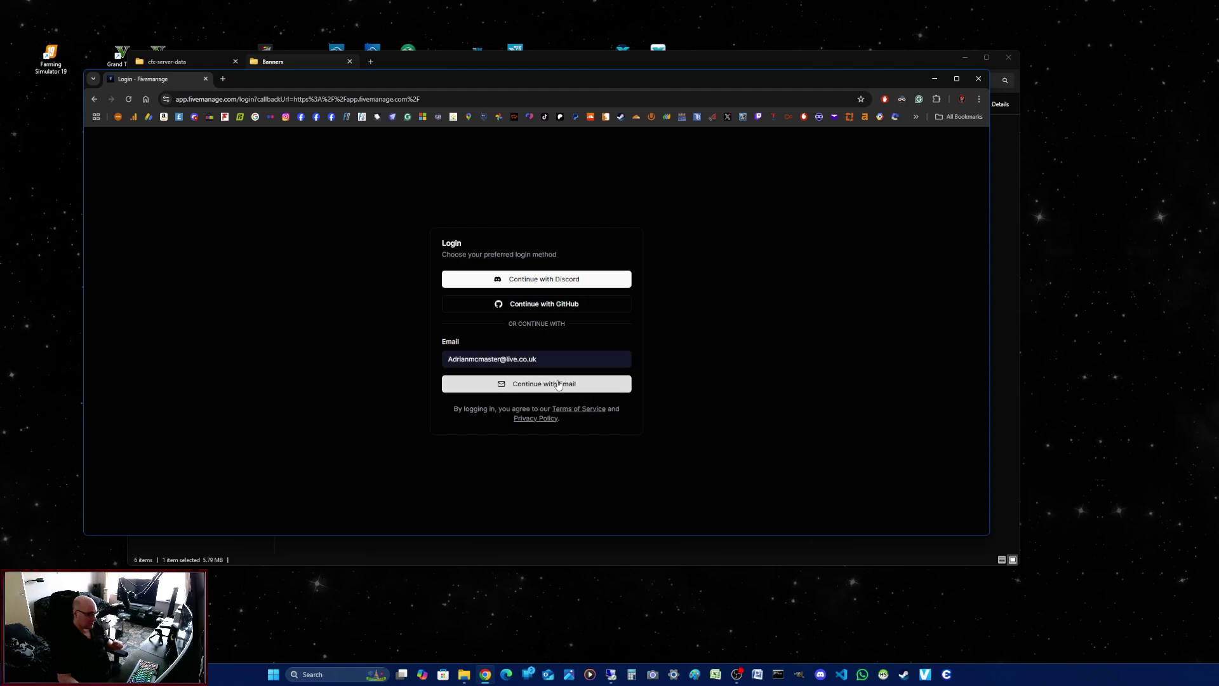
click(558, 383)
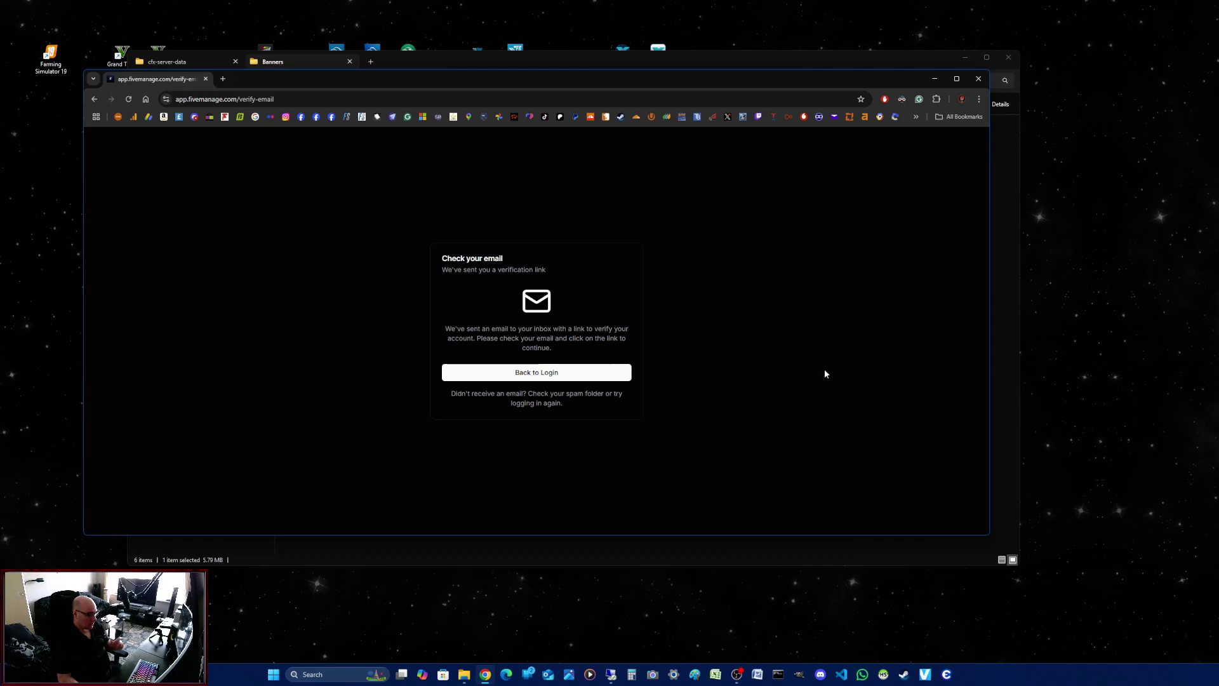
click(550, 683)
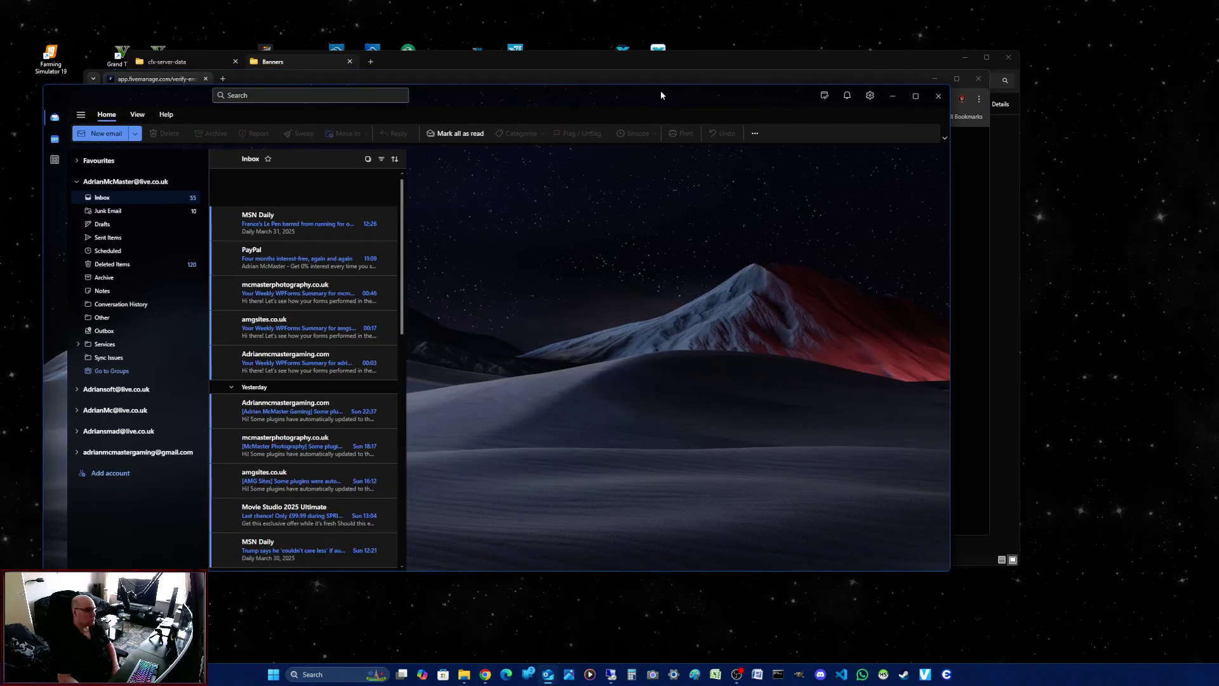
Step: Open the newest Fivemanage email in Junk Email and visit its Sign in link
click(108, 211)
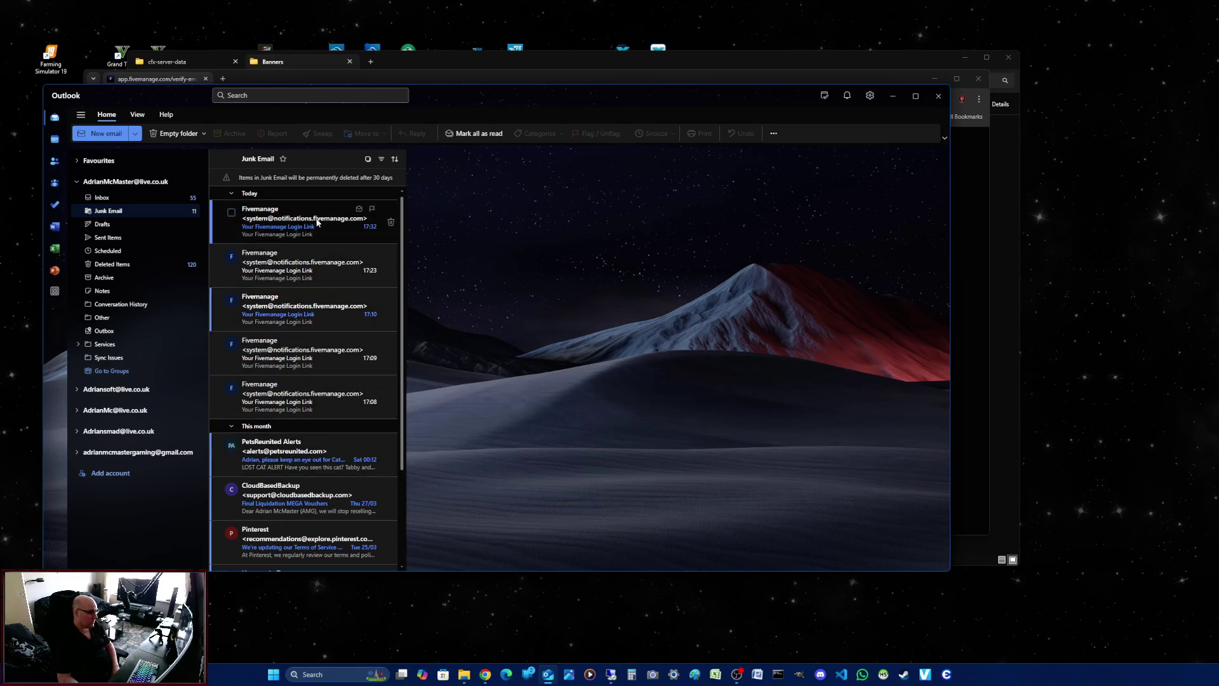
click(299, 233)
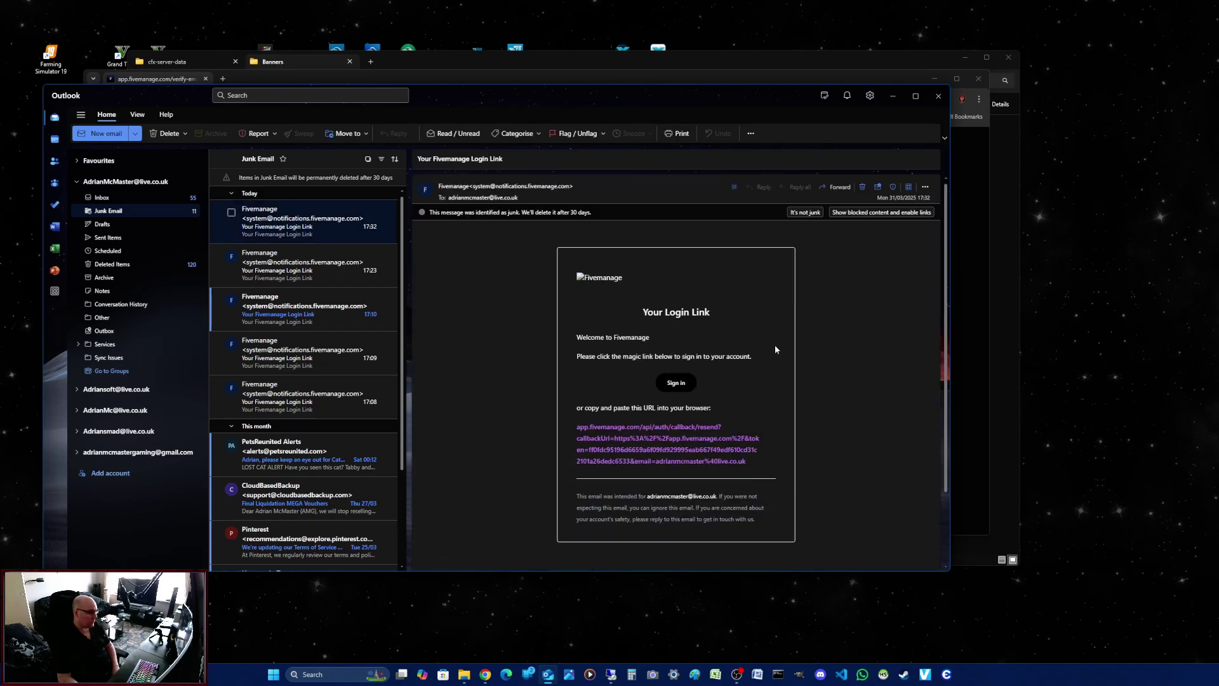
click(673, 385)
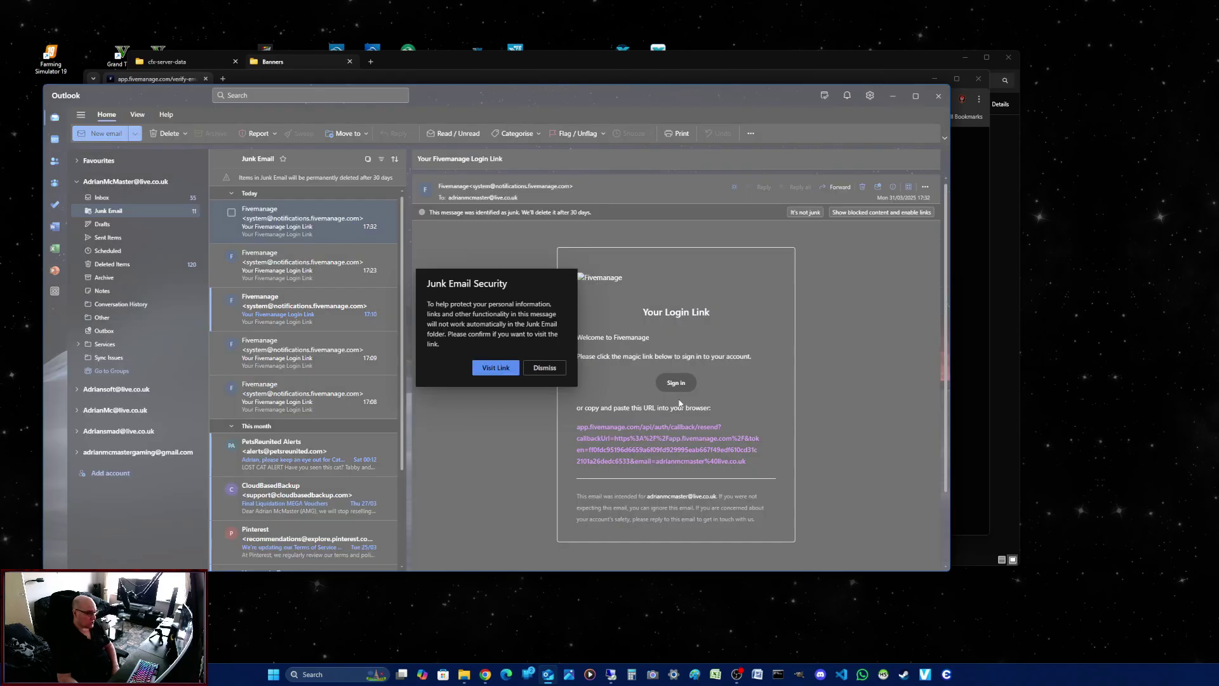
click(496, 367)
drag(912, 81, 609, 215)
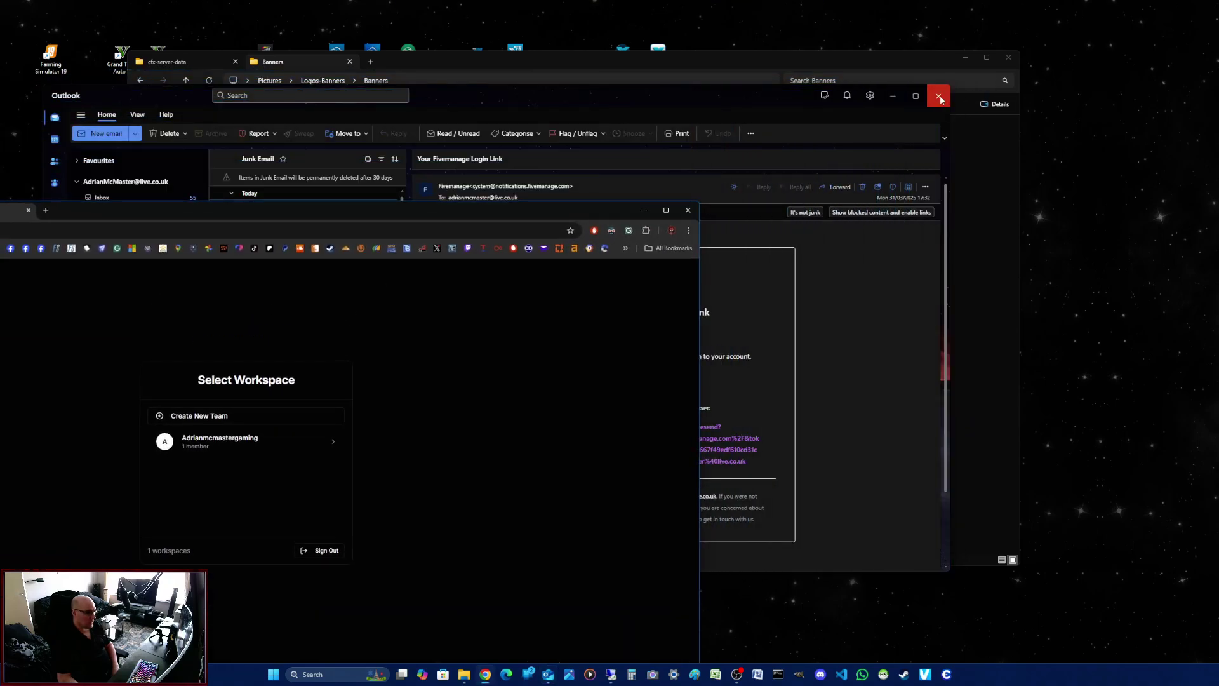
Step: Close Outlook, enter the Fivemanage workspace, and open its empty Images page
click(937, 102)
click(939, 101)
drag(596, 204, 919, 99)
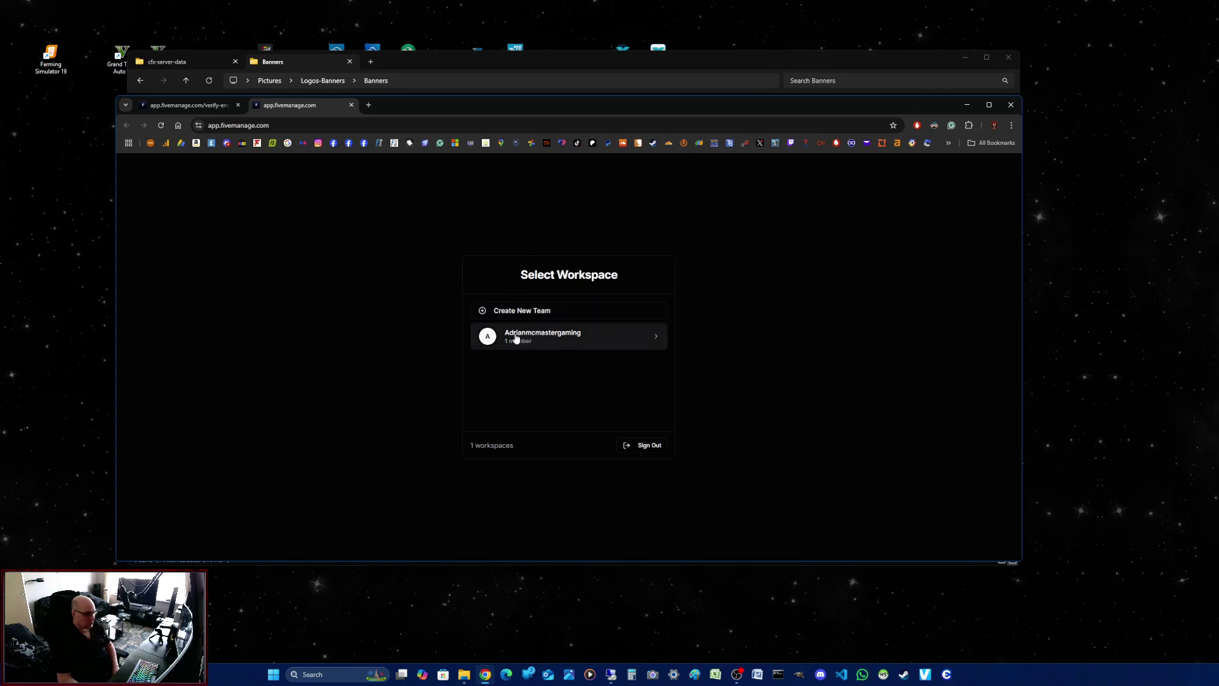
click(550, 336)
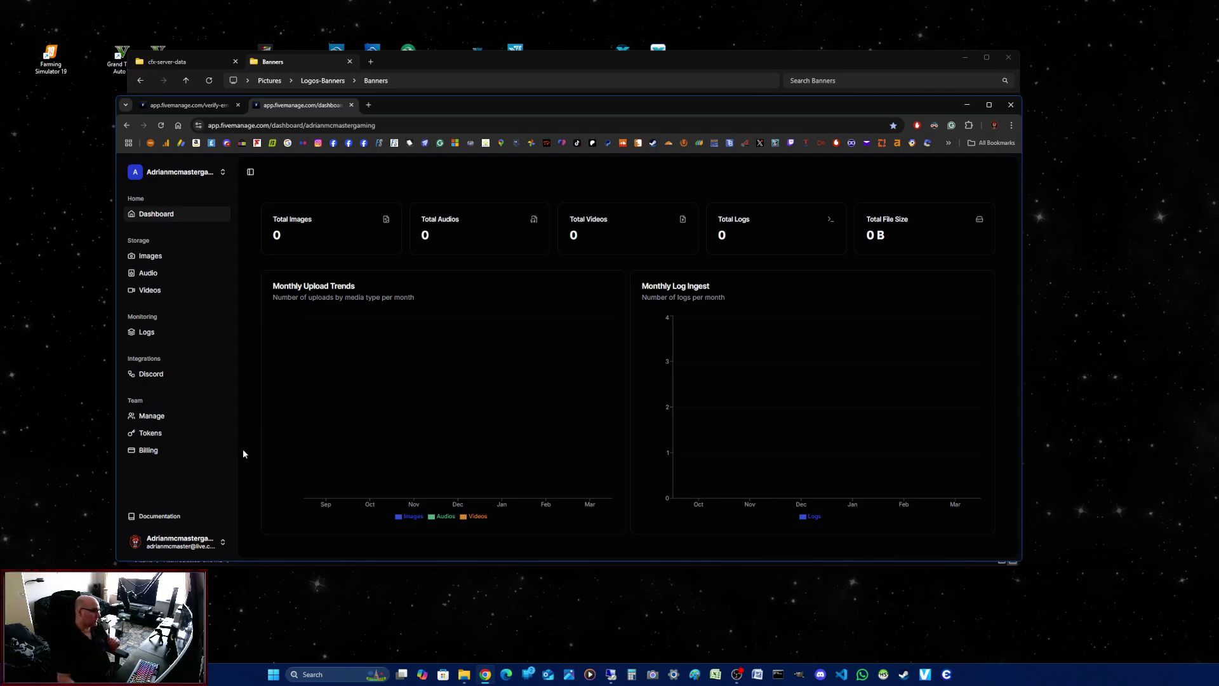
click(150, 256)
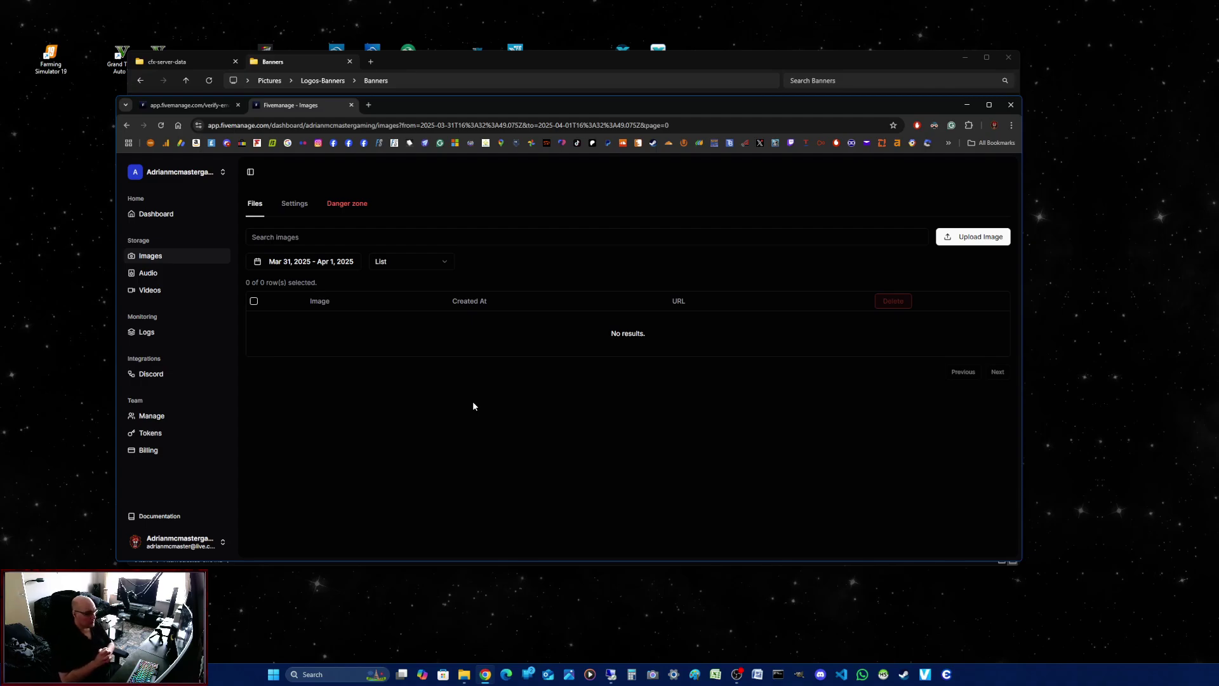
Step: Drag AMGRP-Banner.gif from the Banners folder into Upload Image and upload it
click(965, 236)
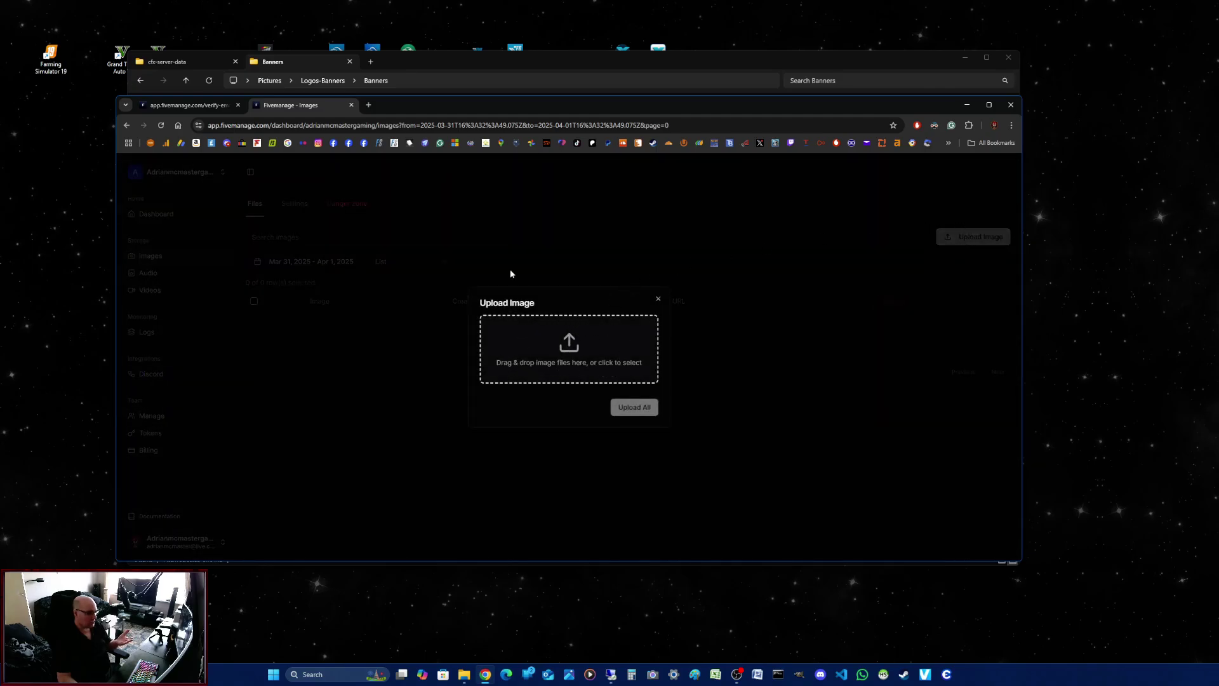
drag(528, 70, 619, 75)
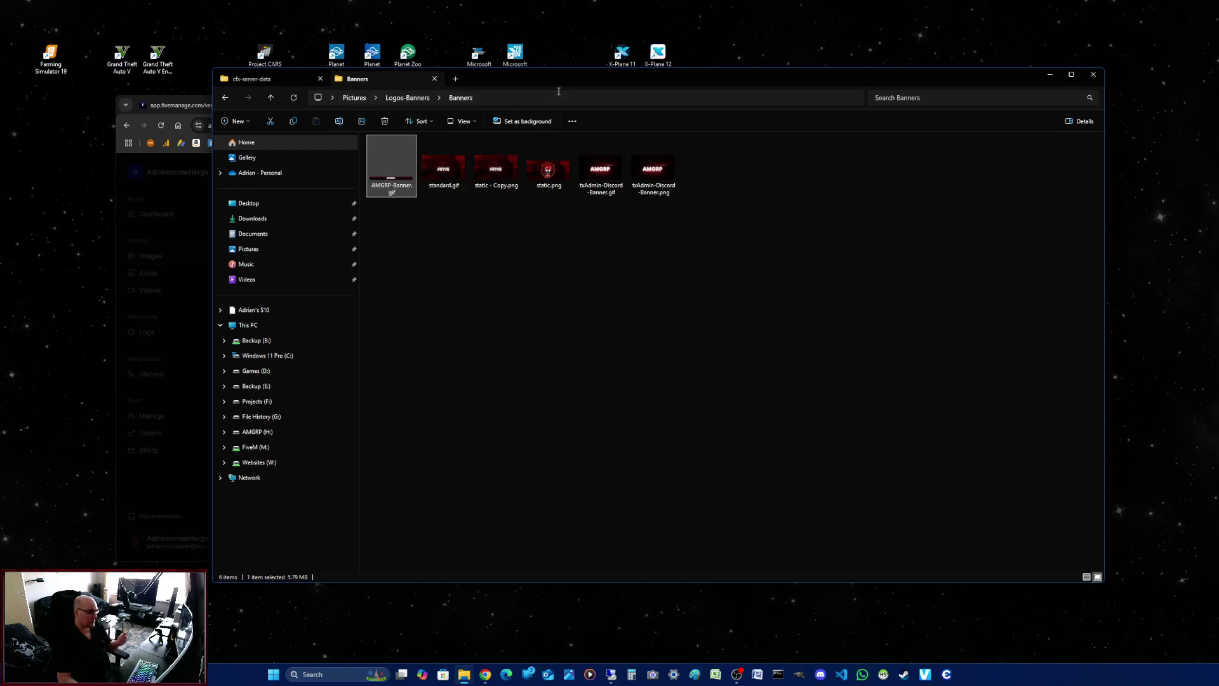
drag(570, 85, 1213, 89)
drag(1038, 171, 585, 368)
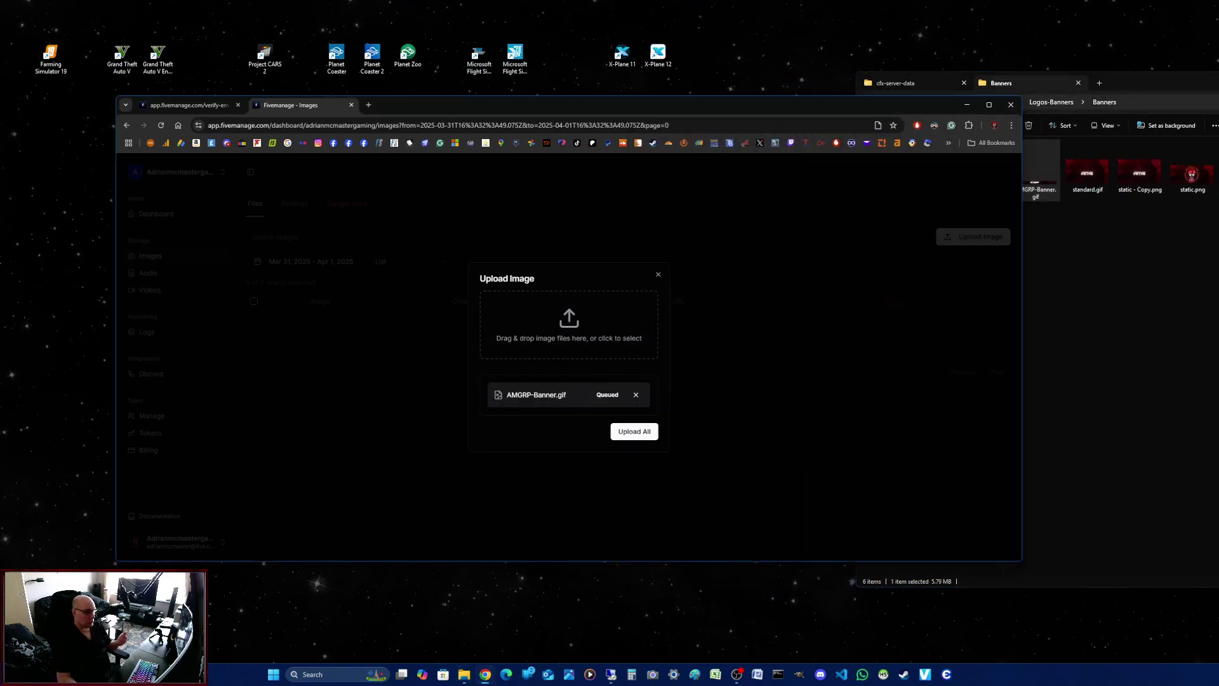
click(634, 432)
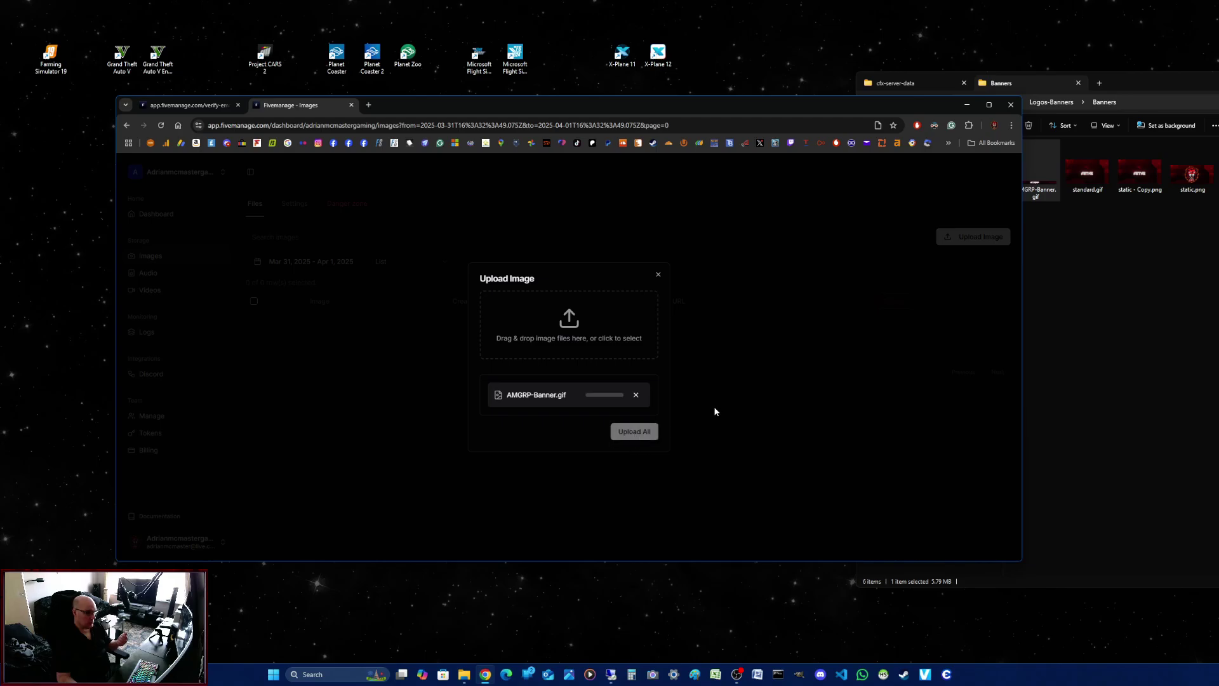
drag(1117, 83, 1217, 66)
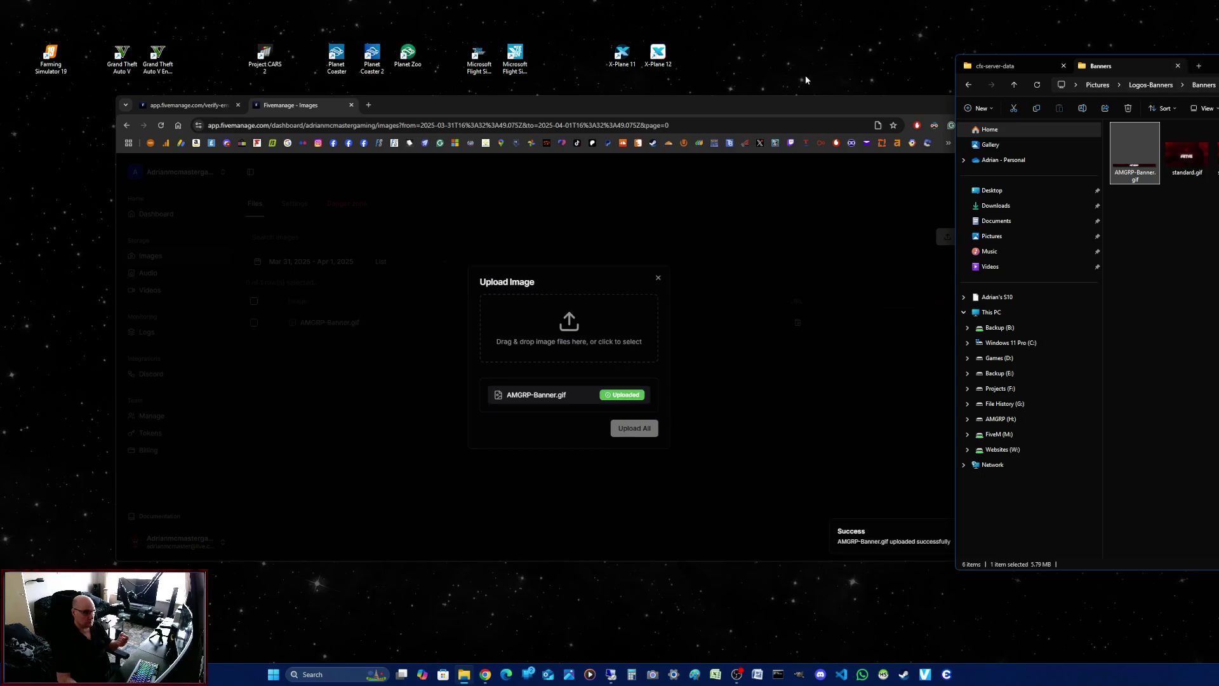
drag(809, 107, 735, 91)
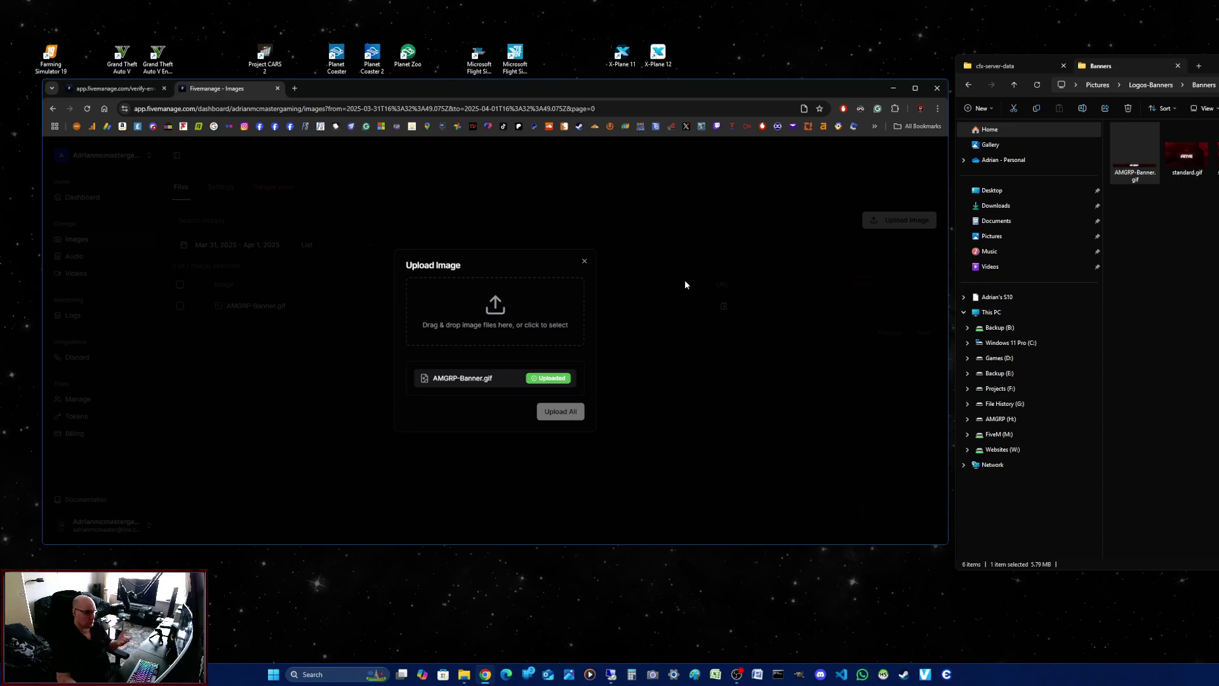
Step: Close the upload dialog, open AMGRP-Banner.gif's details, and copy its image URL
click(585, 263)
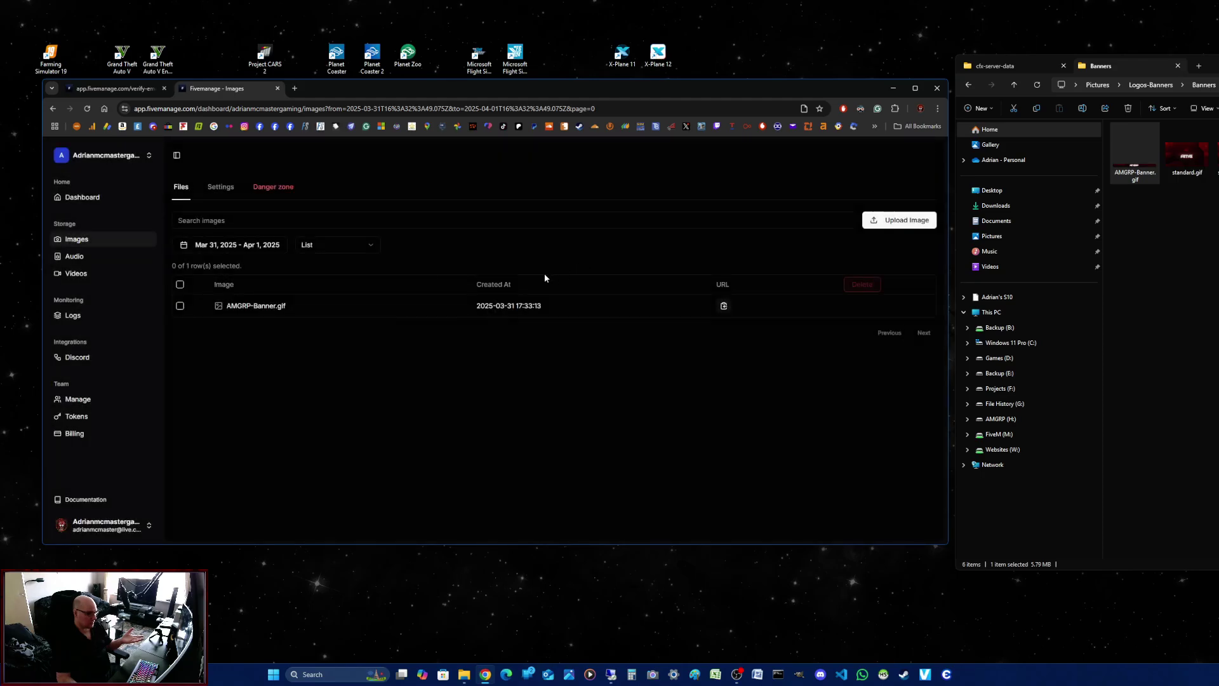
click(256, 306)
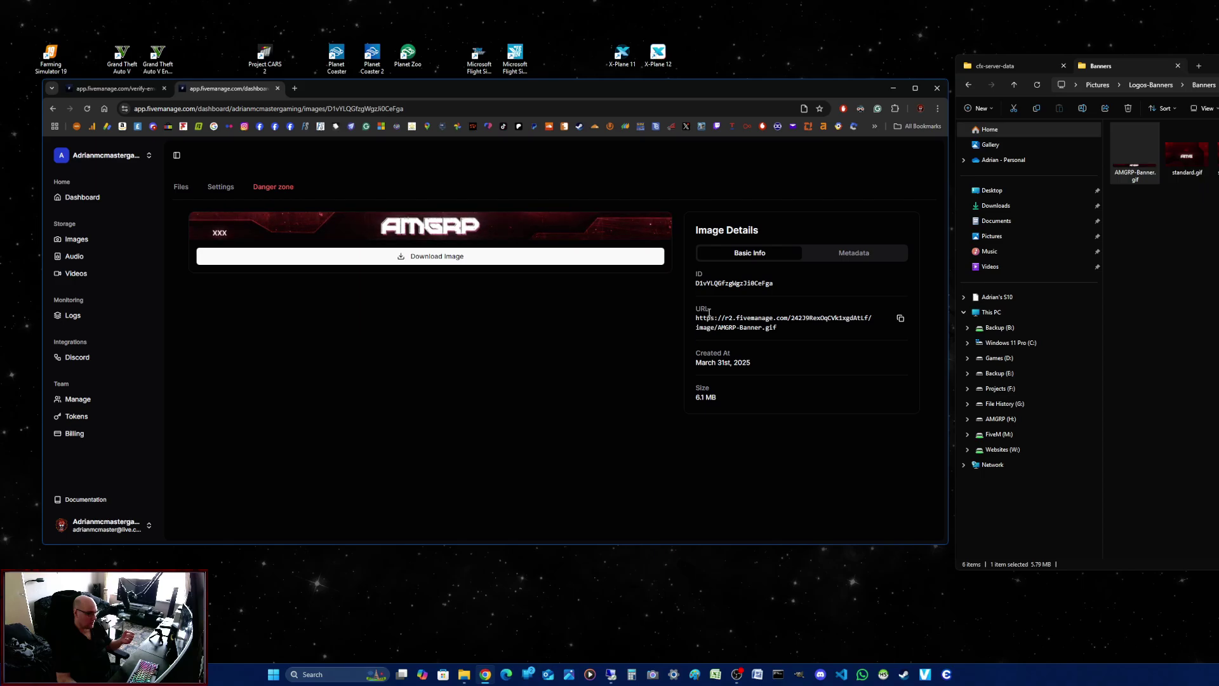
triple_click(815, 334)
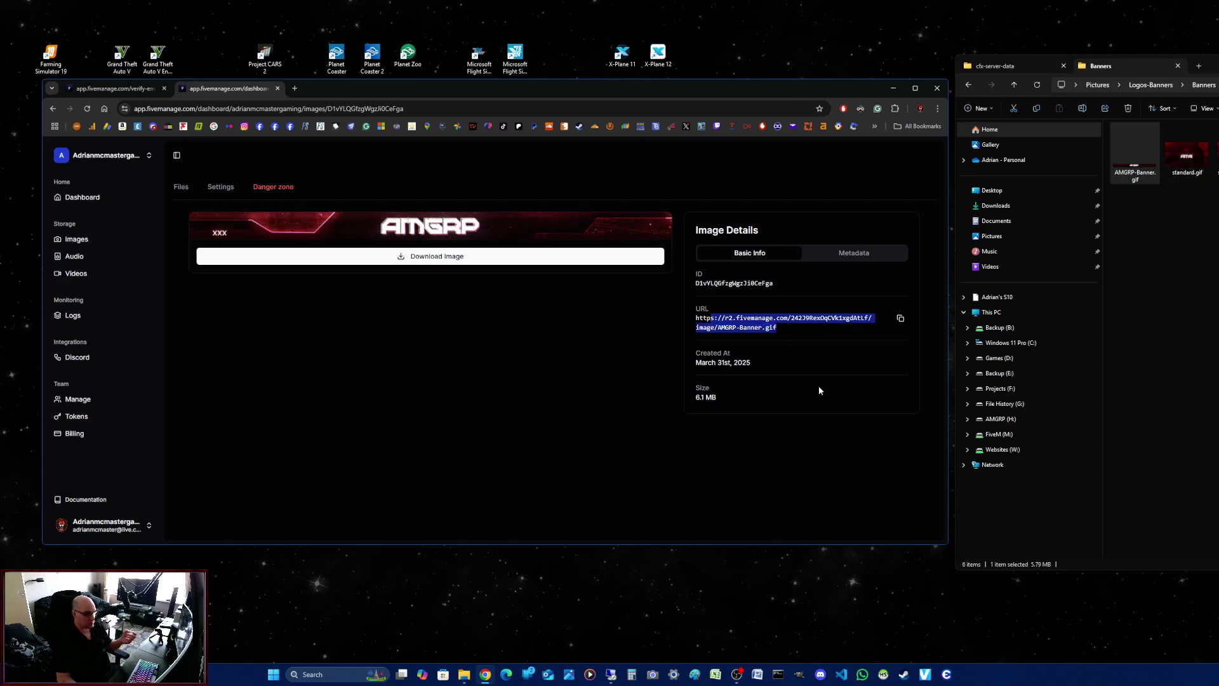
click(793, 393)
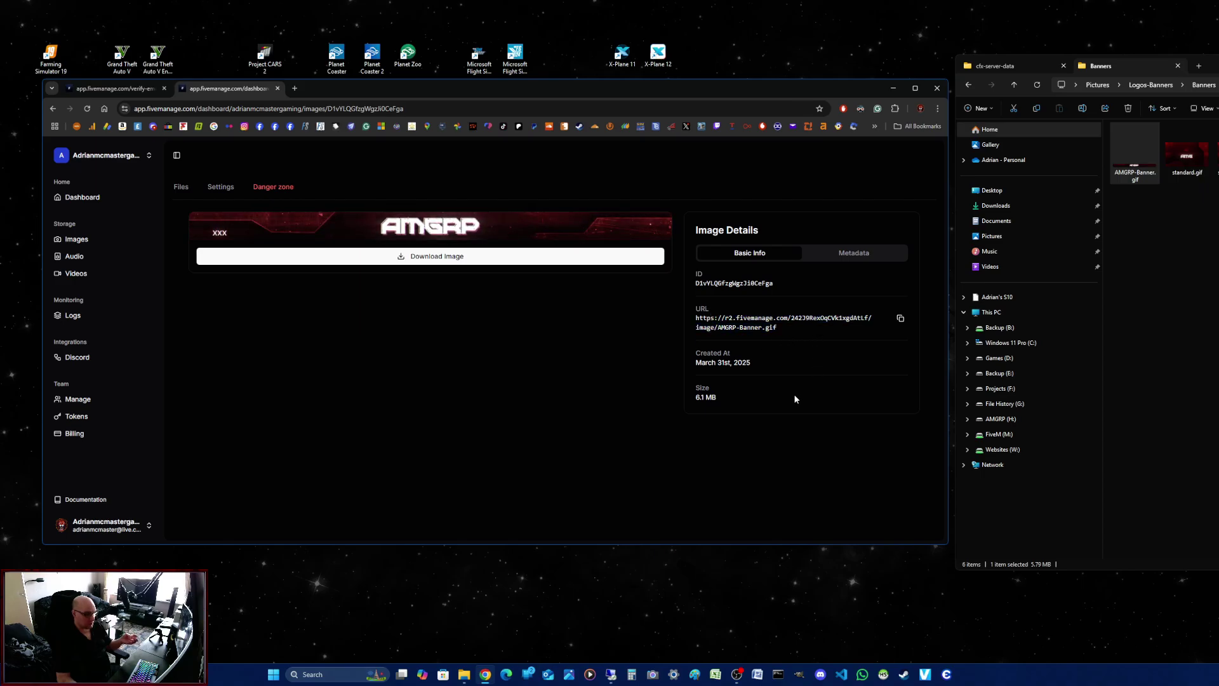
click(900, 319)
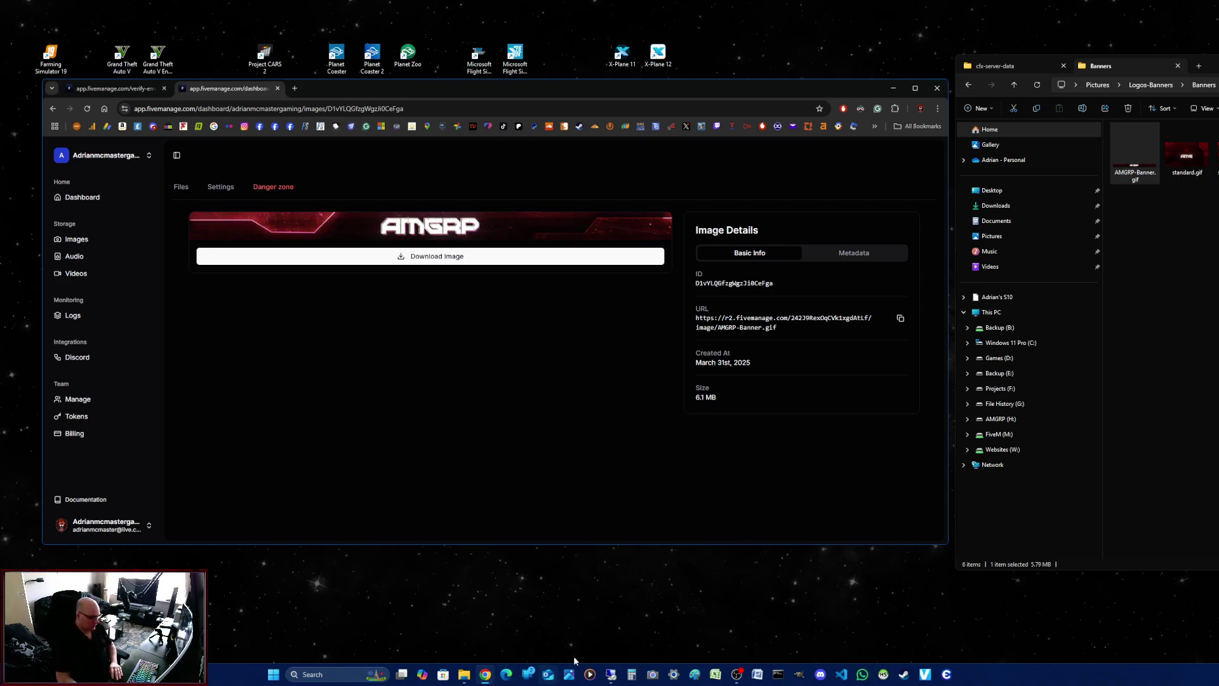
Step: Browse AMGRP (H:) > QBCore_Framework > fxserver > cfx-server-data and open server.cfg in VS Code
drag(1209, 65, 479, 83)
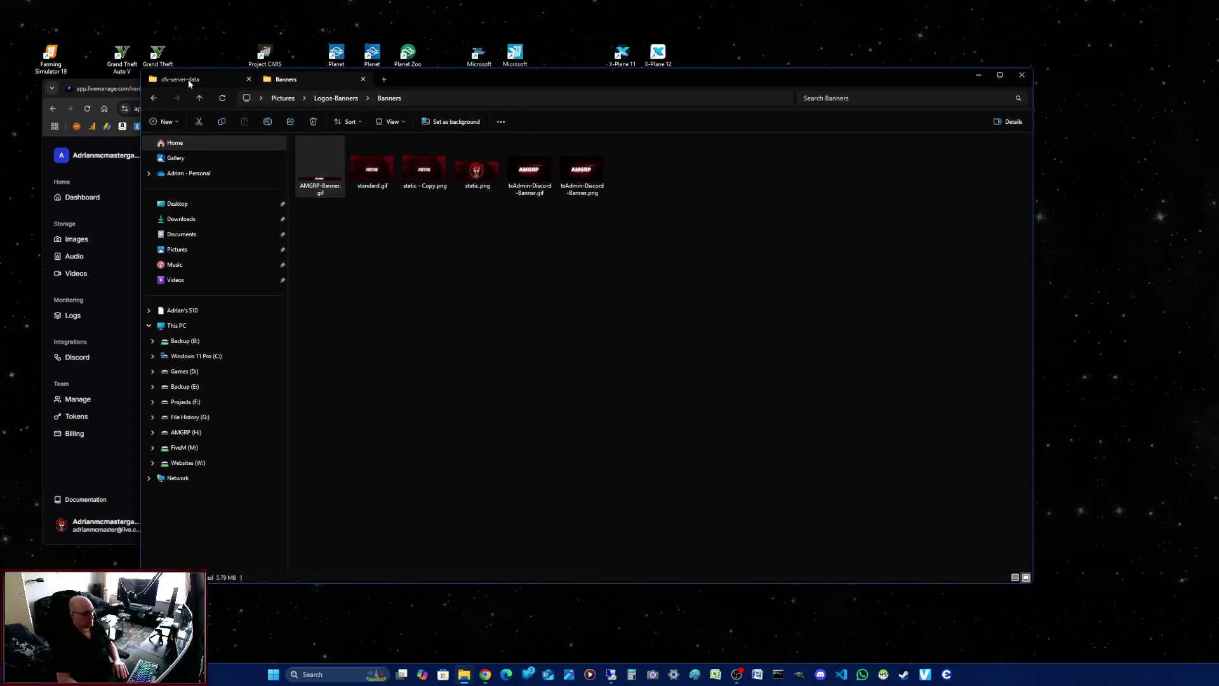
drag(188, 78, 229, 95)
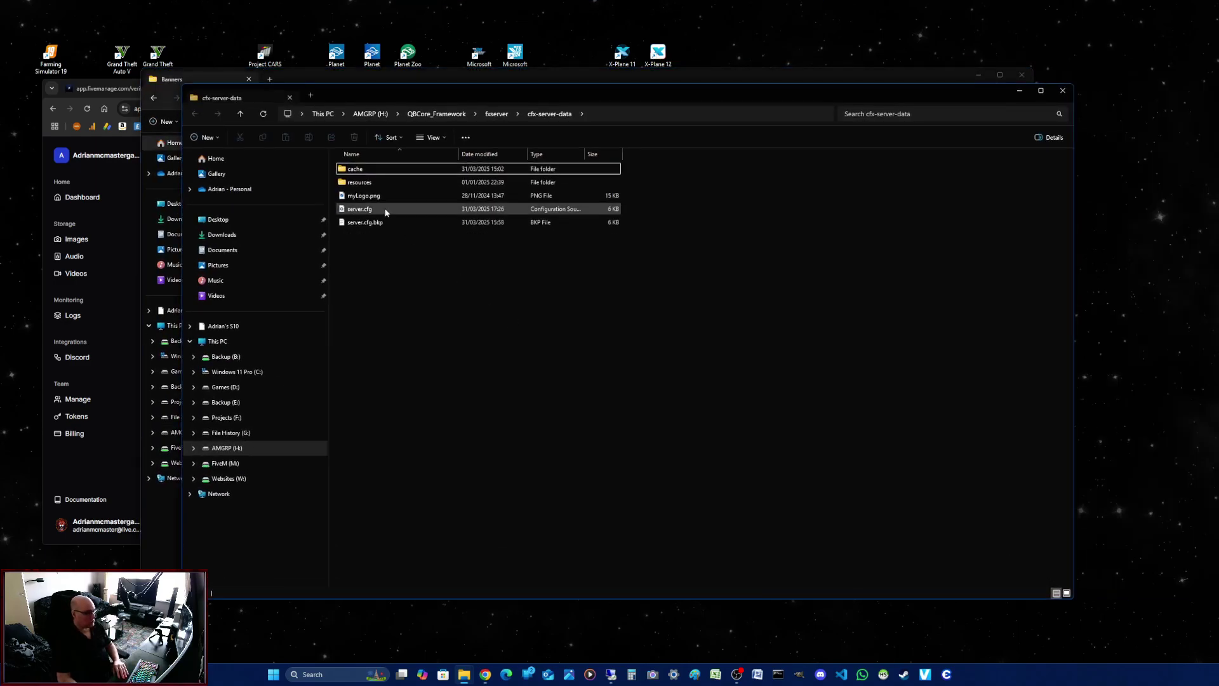
click(1062, 92)
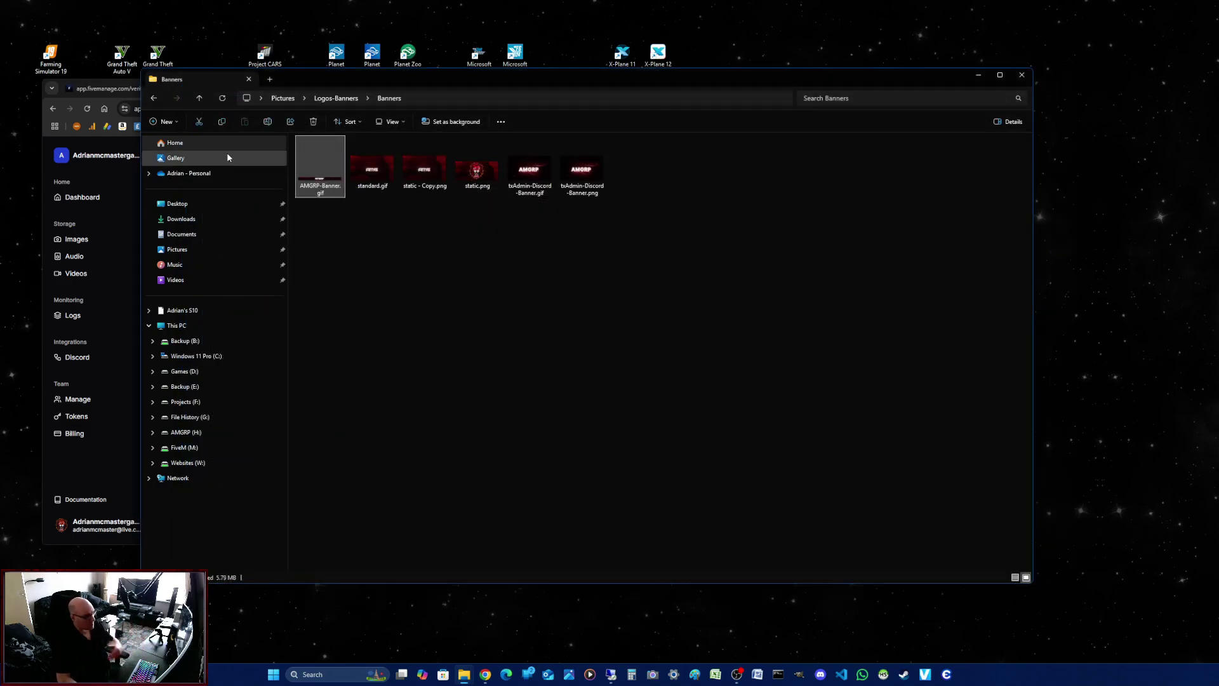
click(197, 433)
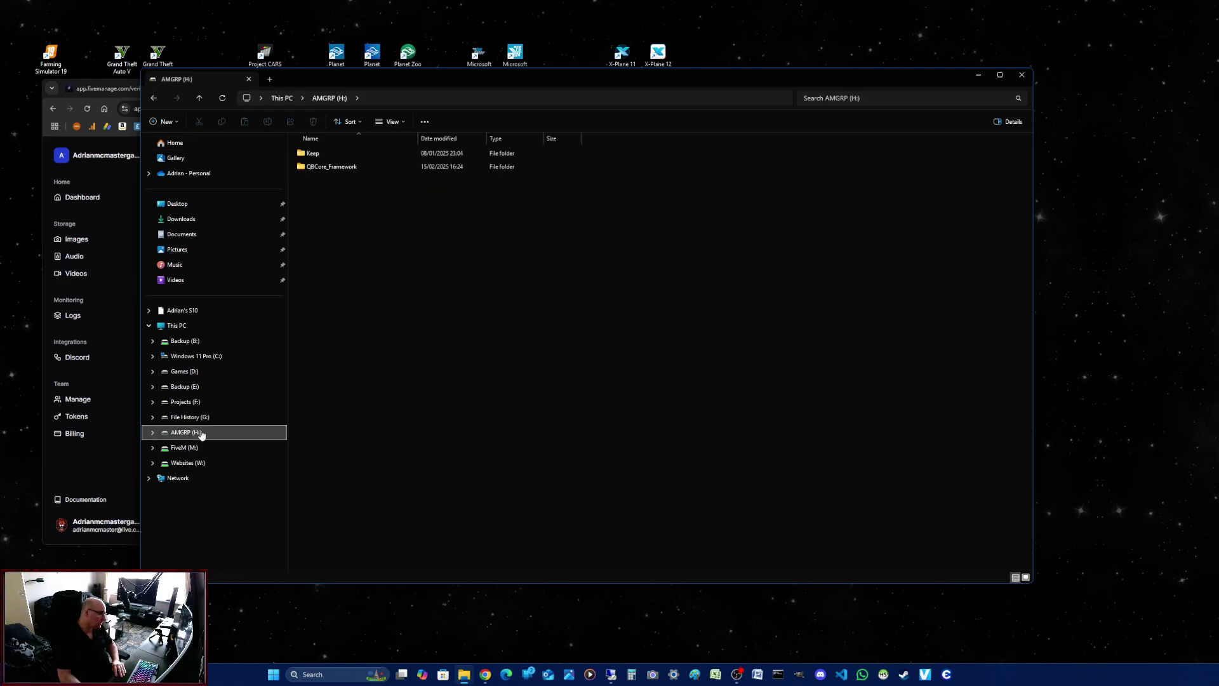
double_click(349, 166)
drag(400, 84, 531, 79)
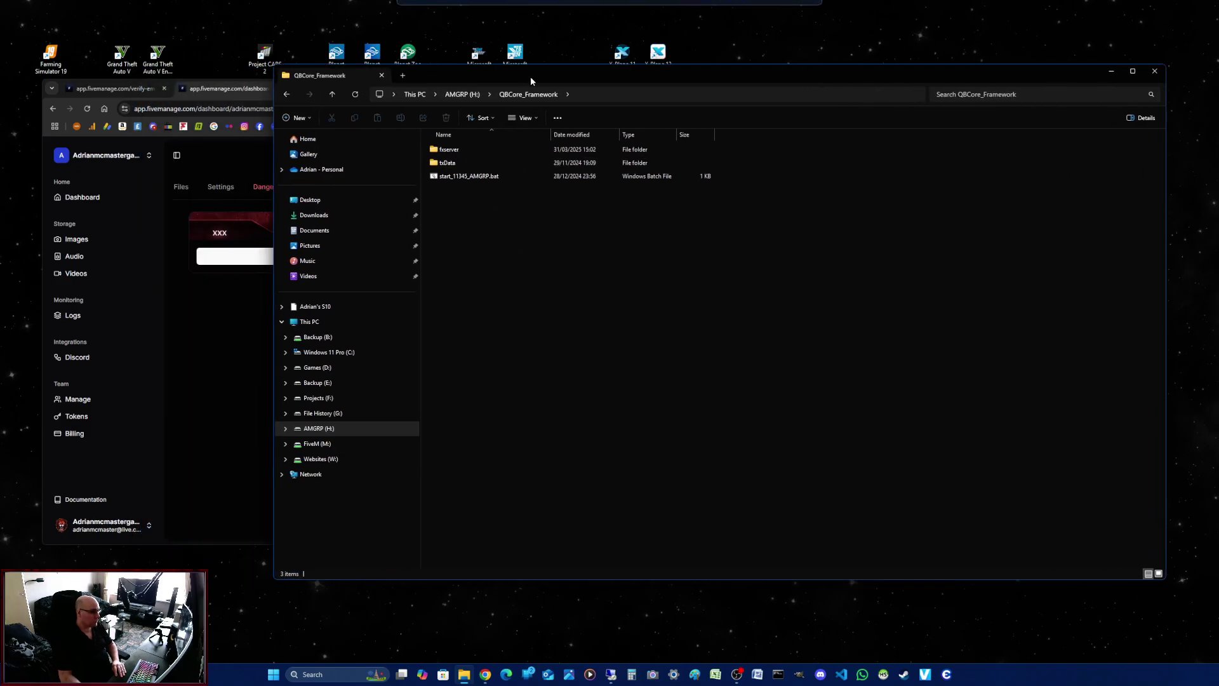
double_click(438, 153)
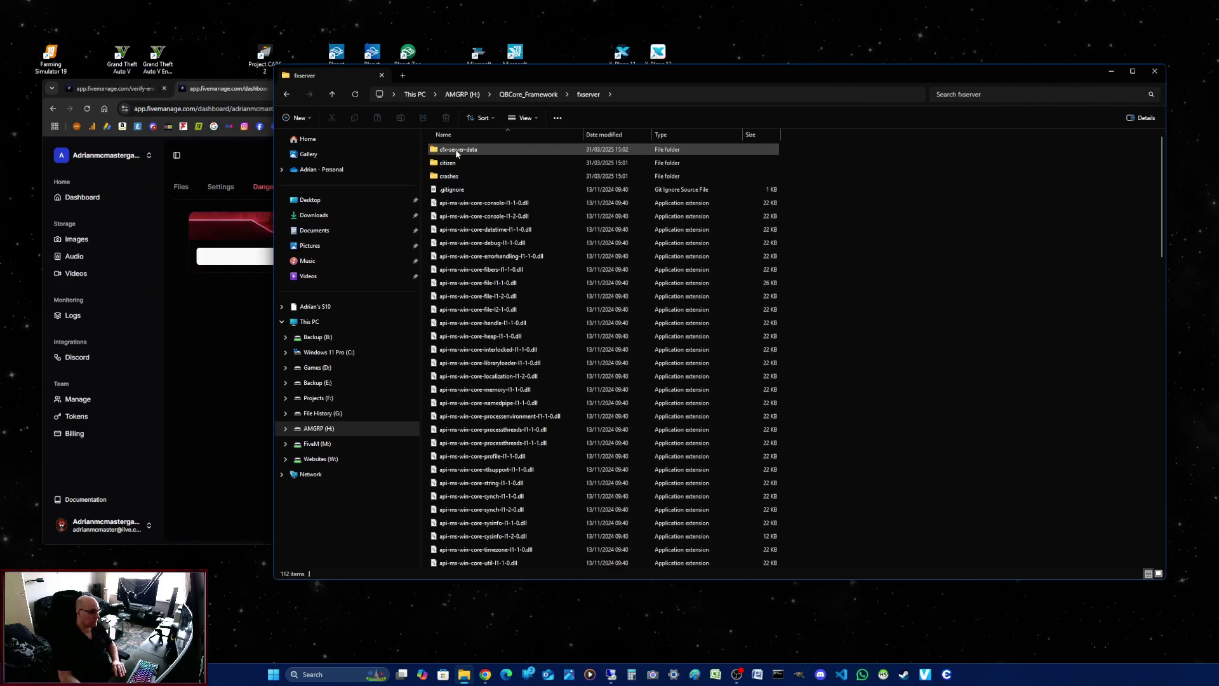
double_click(456, 150)
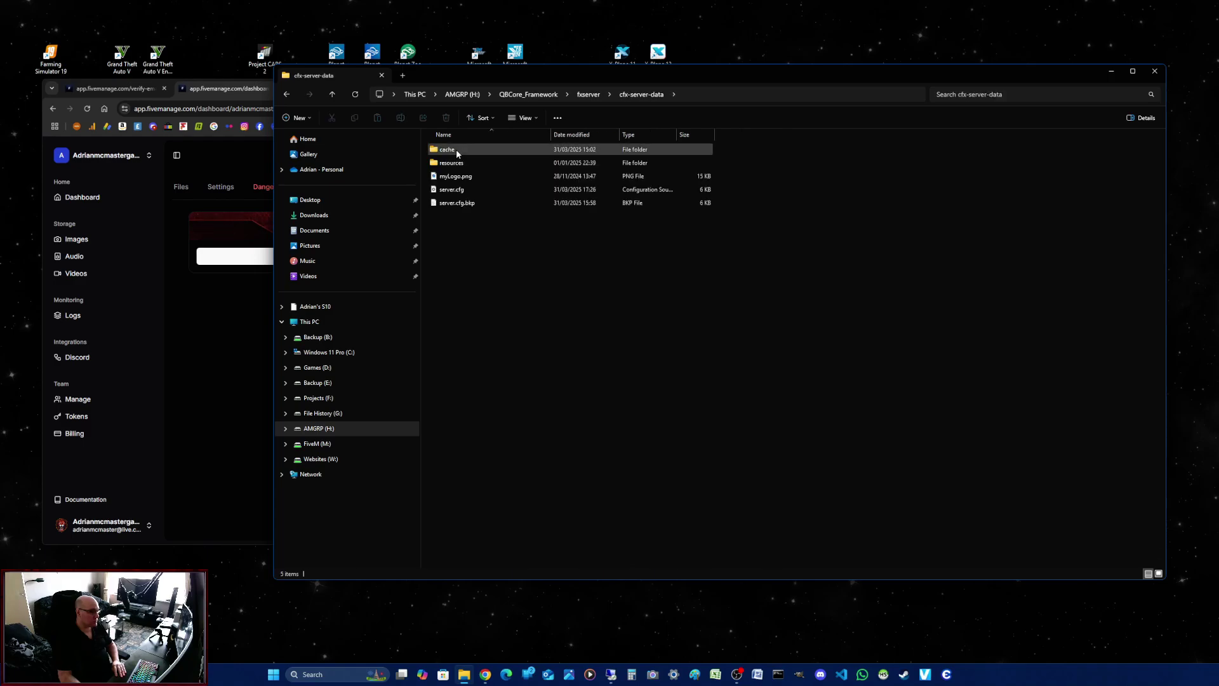
double_click(452, 190)
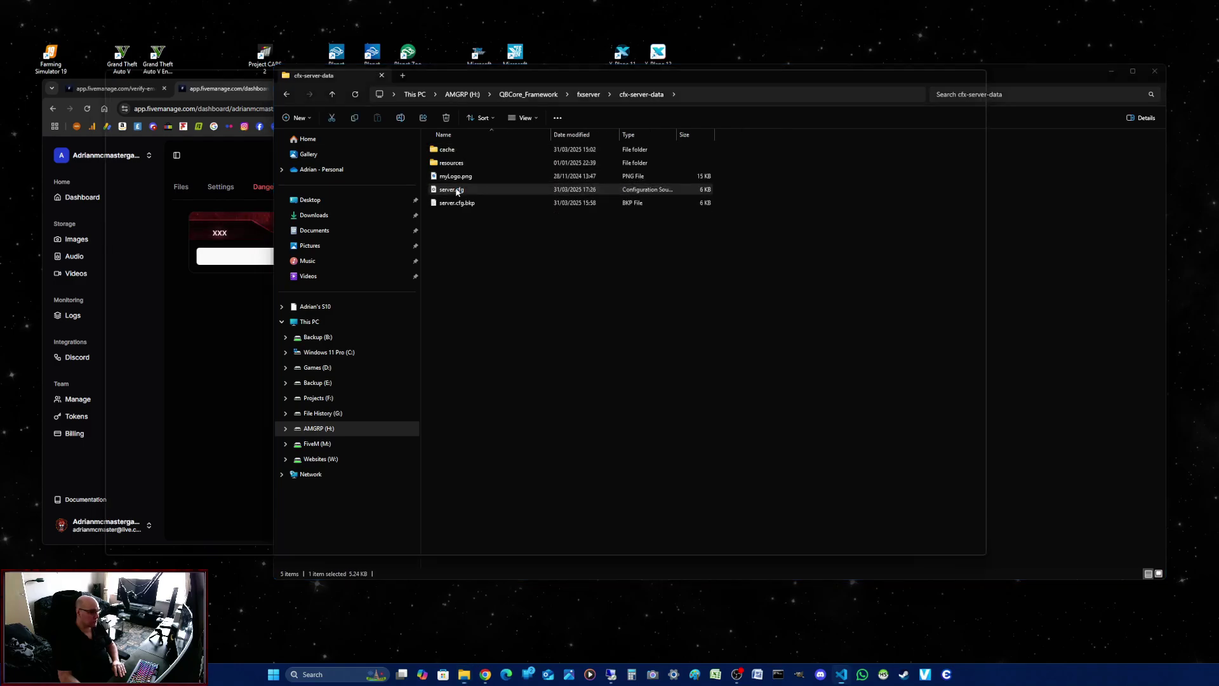
drag(802, 66, 928, 56)
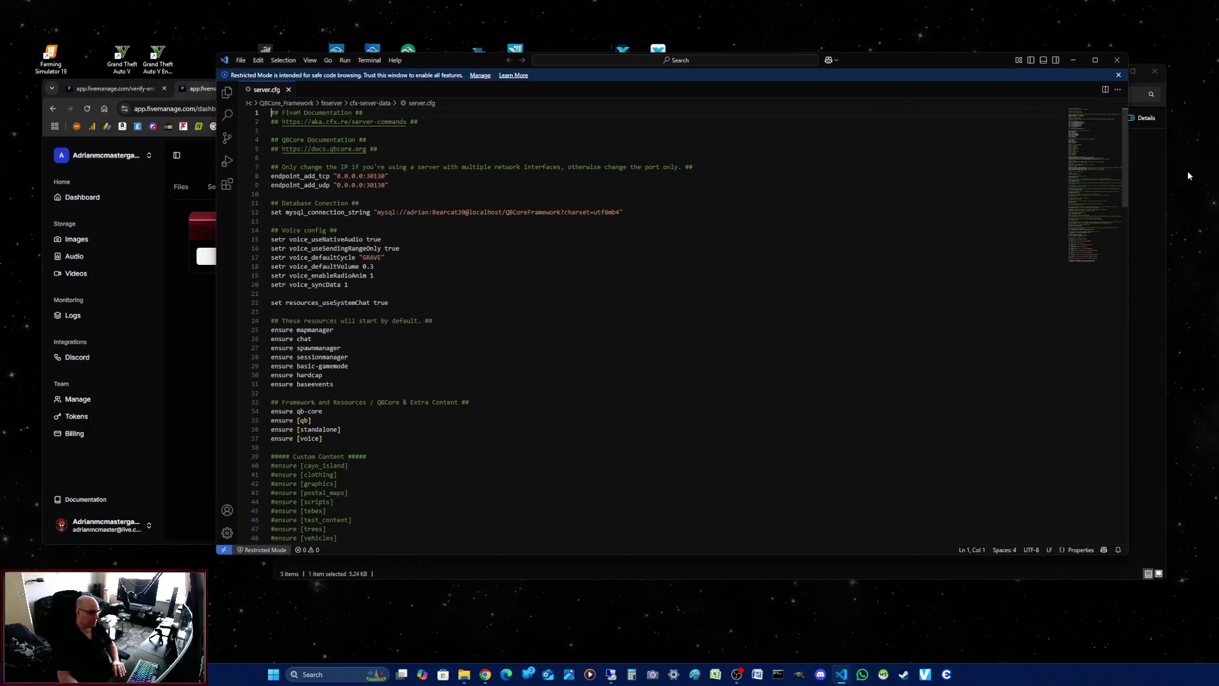
Step: On line 121 of server.cfg, replace the old banner_detail URL with the pasted Fivemanage AMGRP-Banner.gif URL
drag(1117, 195, 1146, 353)
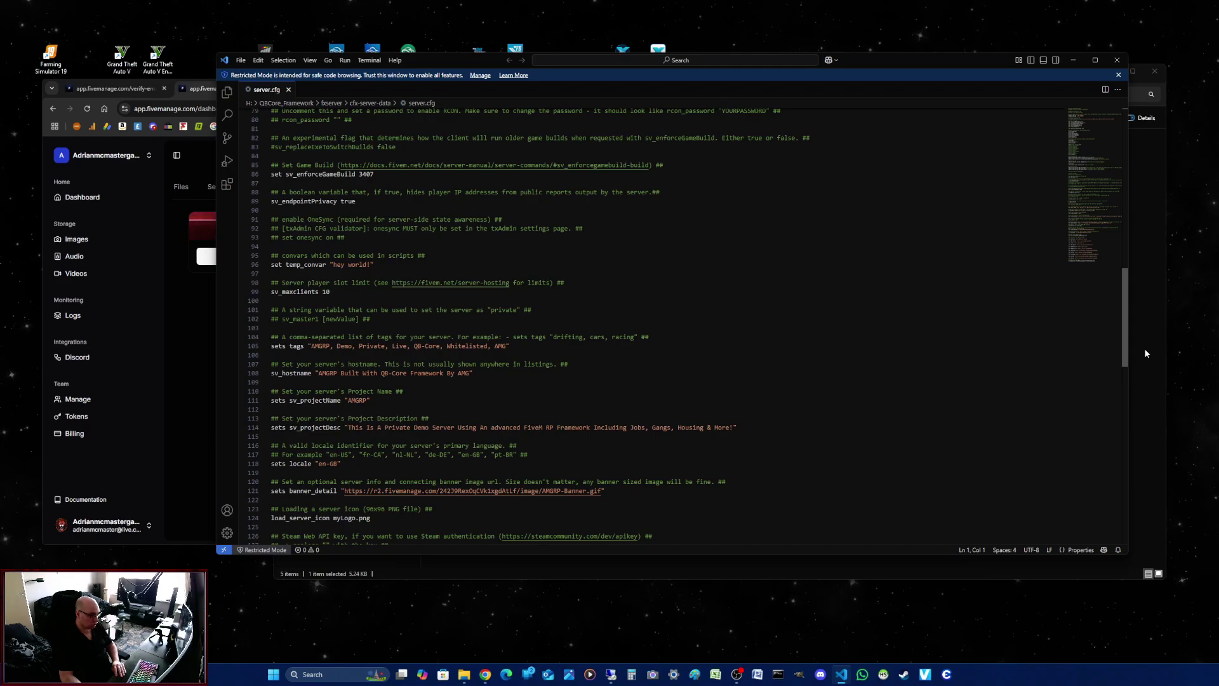
drag(1145, 353, 1140, 359)
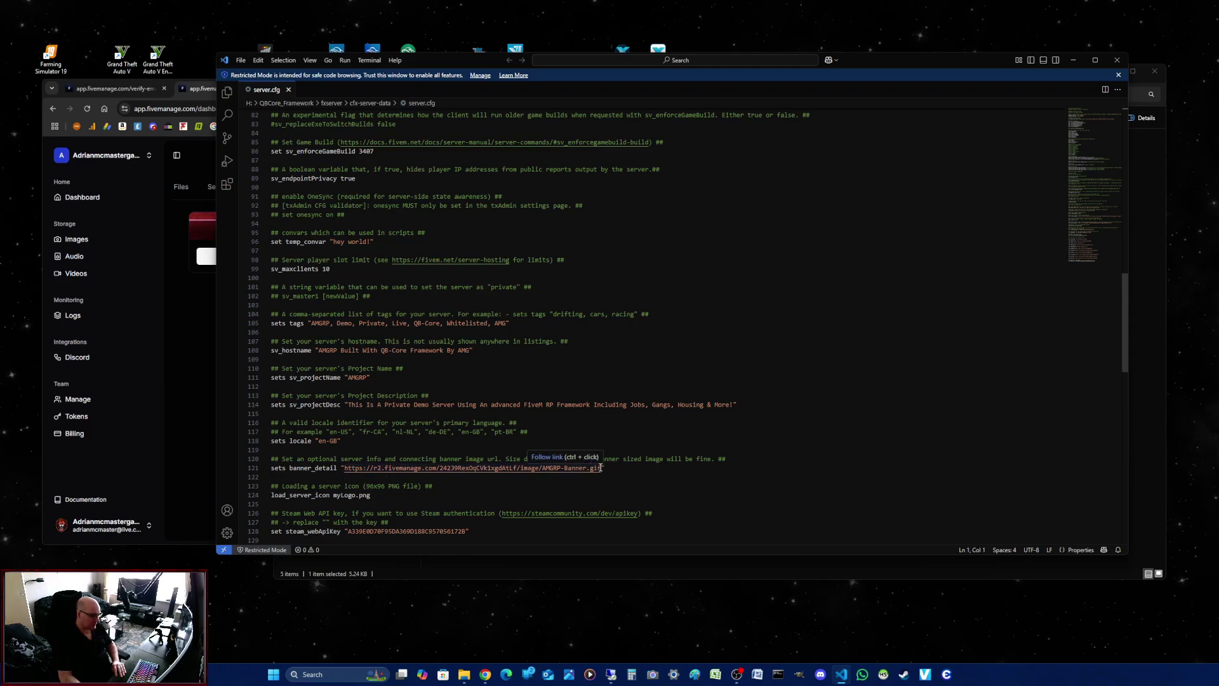
drag(603, 469, 372, 470)
key(ctrl+c)
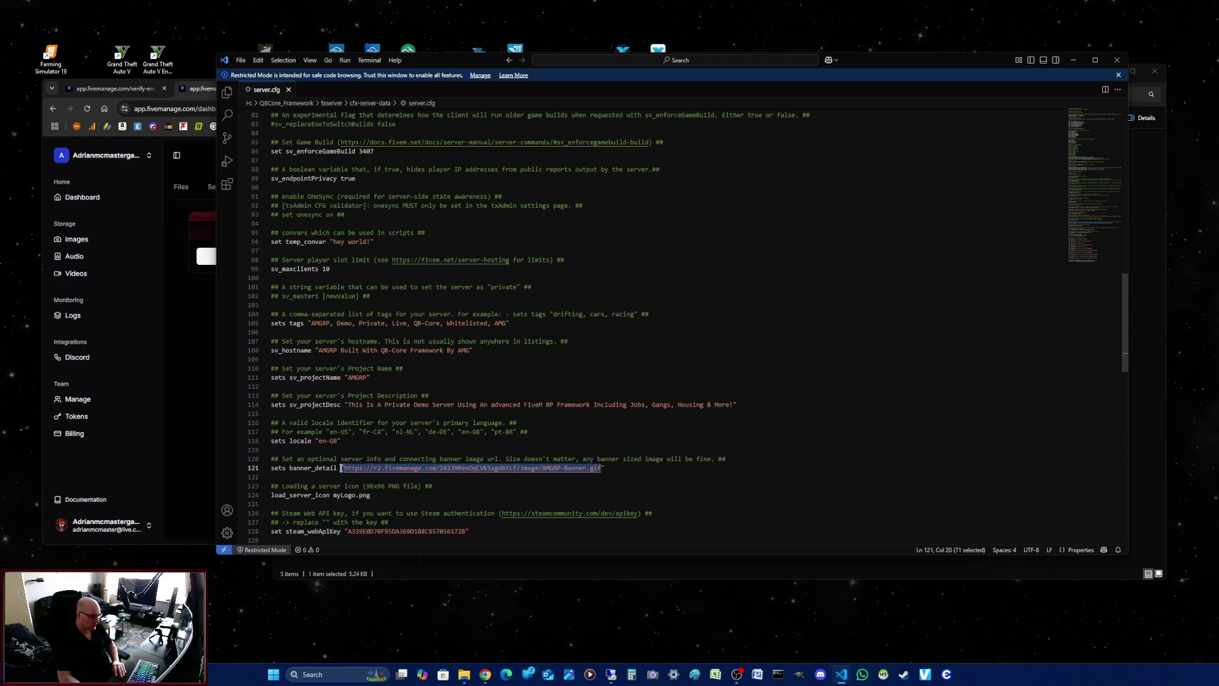
key(BackSpace)
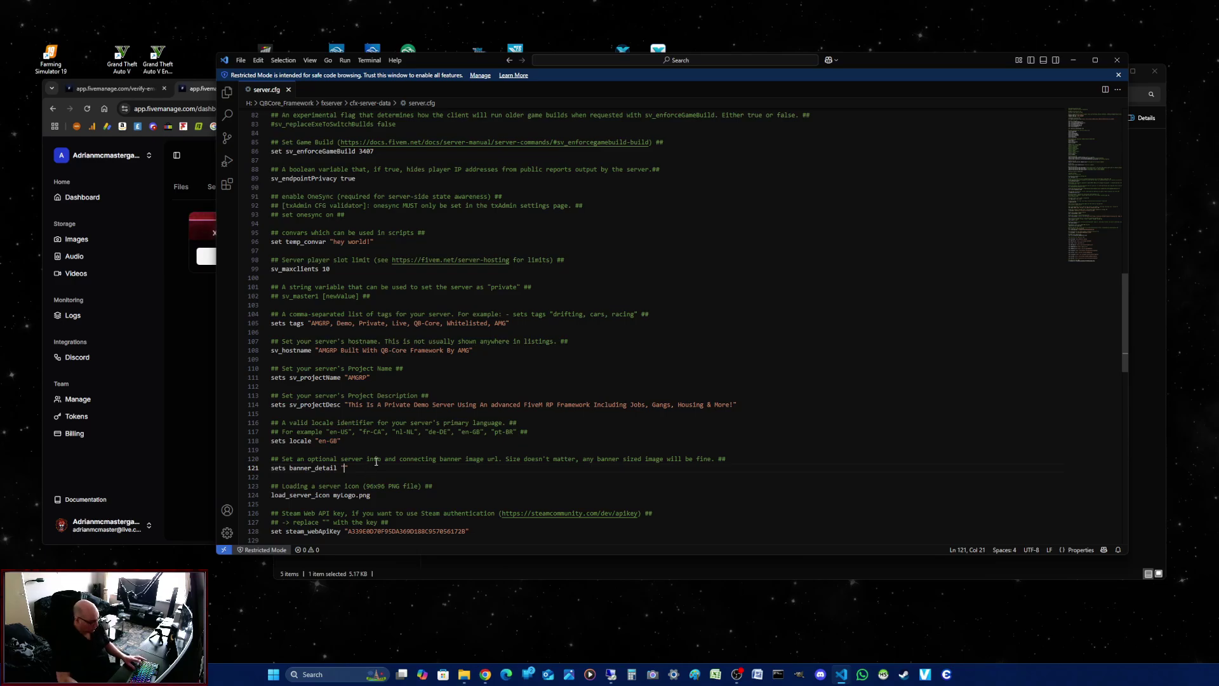
key(ctrl+v)
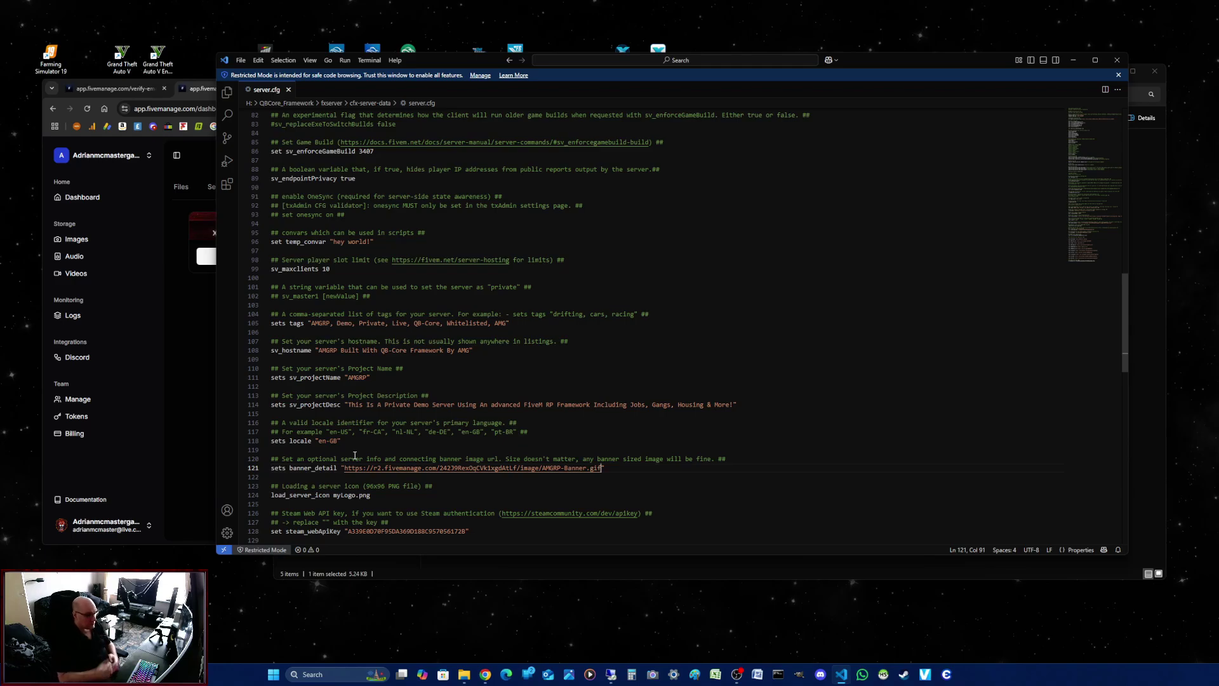
Step: Close the edited server.cfg and arrange the File Explorer, terminal and browser windows on screen
click(1116, 60)
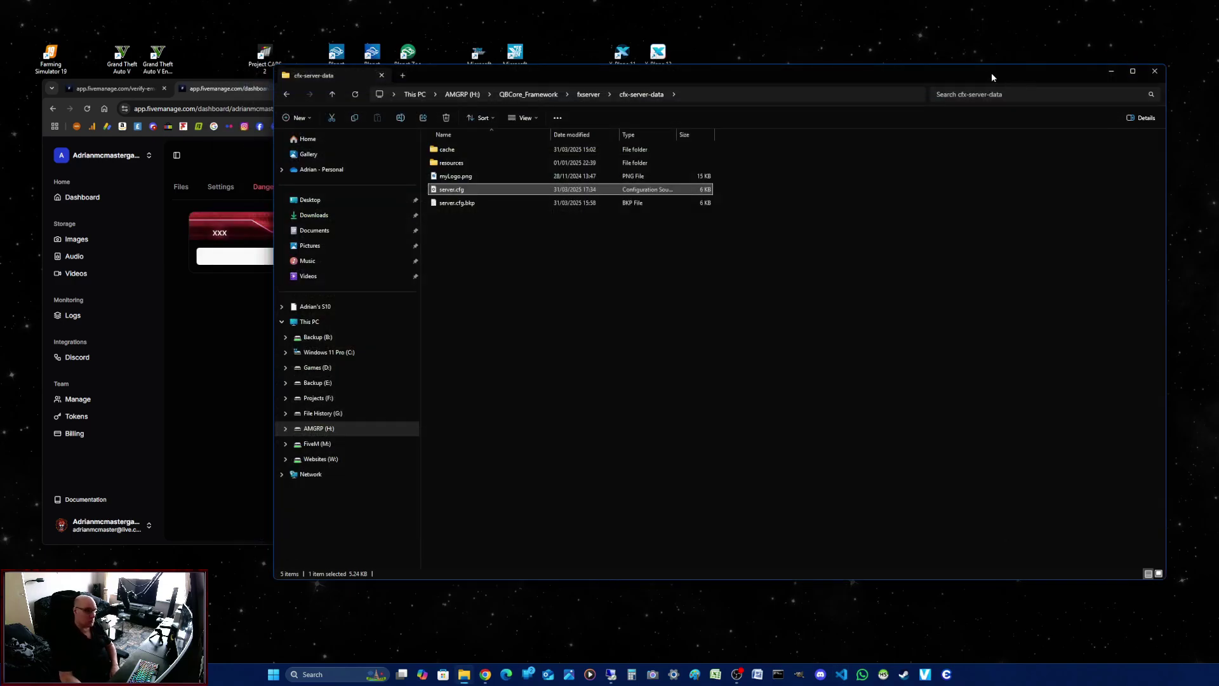
drag(634, 71, 1217, 59)
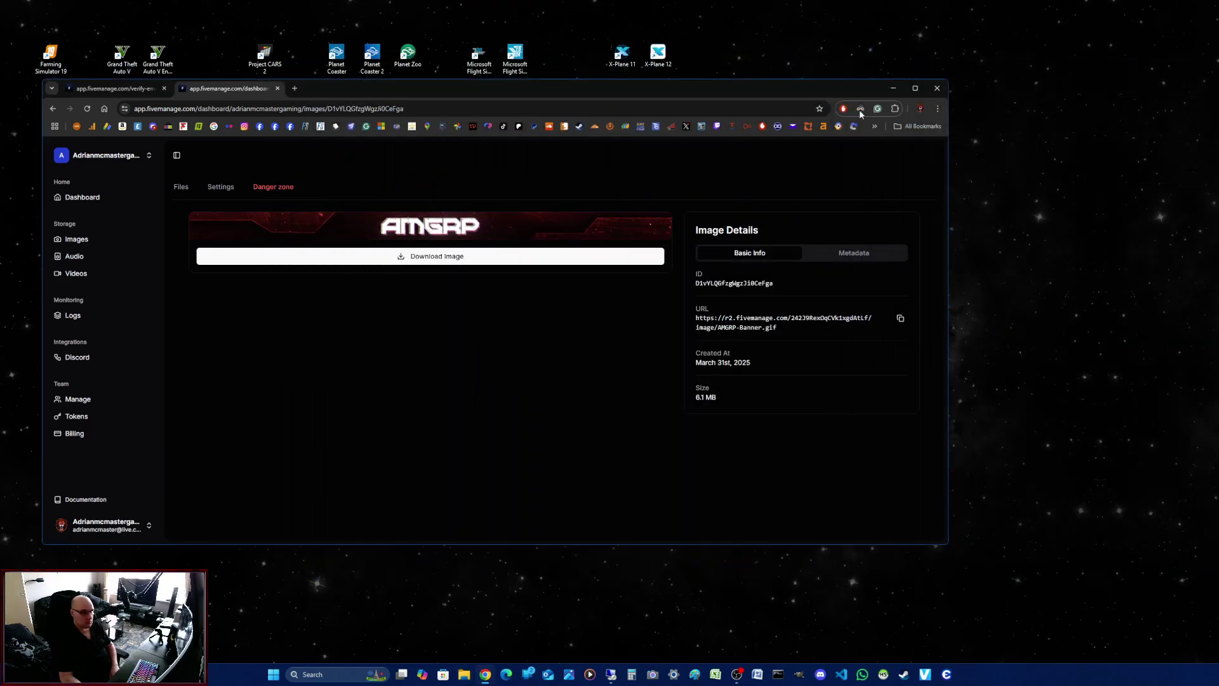
drag(413, 81, 1184, 165)
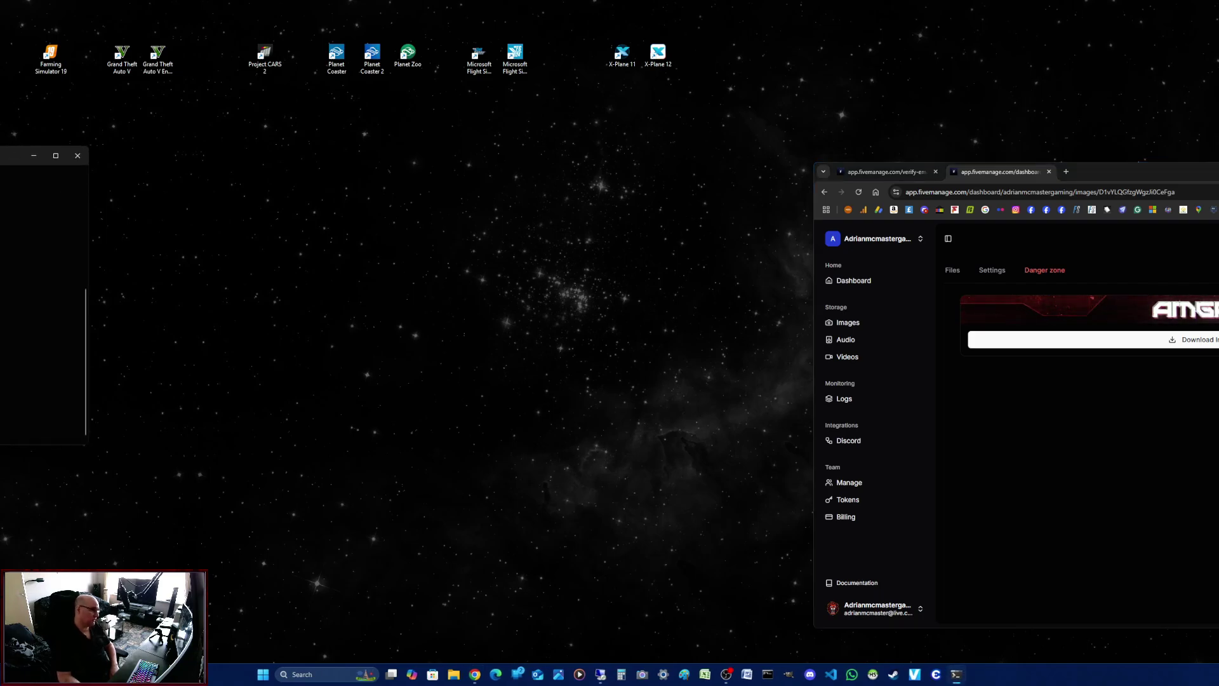
drag(0, 157, 0, 164)
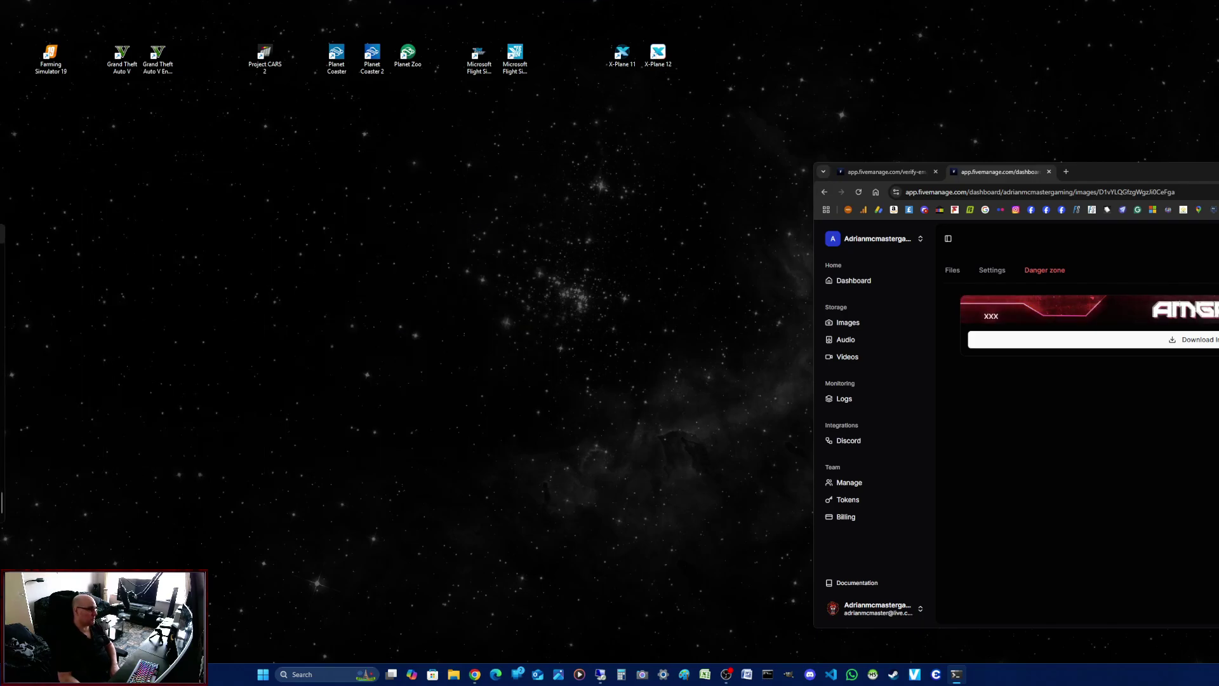
drag(1067, 175, 503, 129)
Step: Open the Cfx.re Server List from the FiveM bookmarks in a new tab and reload it
click(502, 125)
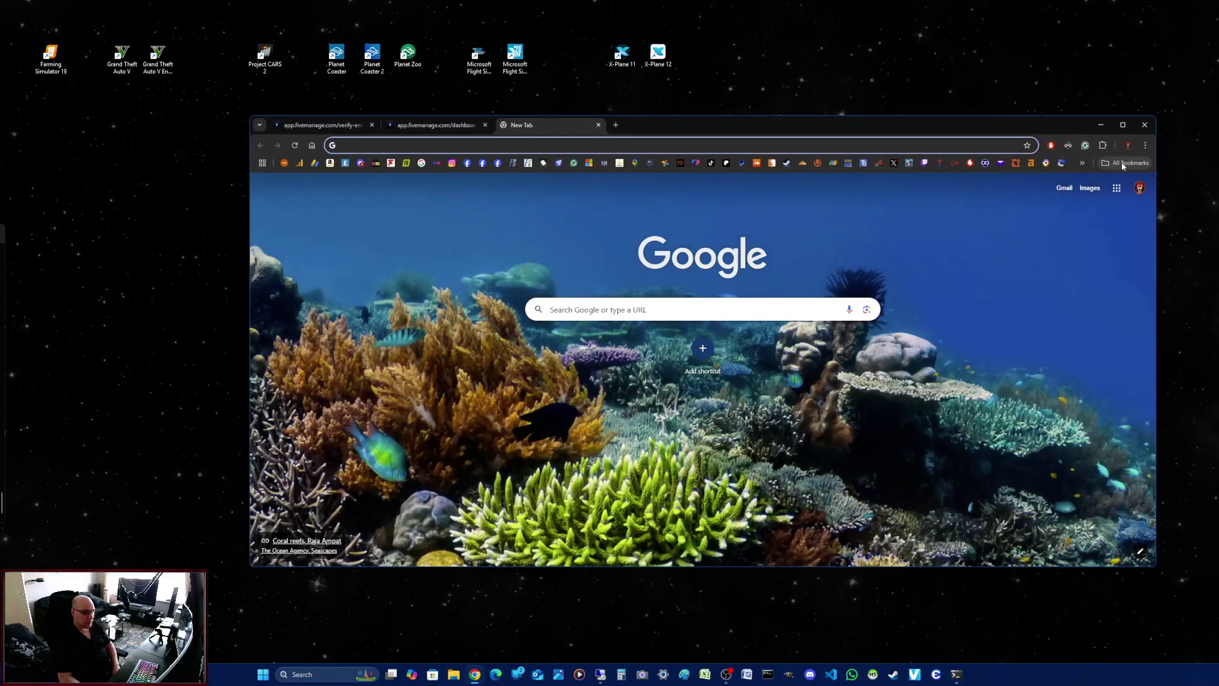
click(1125, 162)
mouse_move(1056, 287)
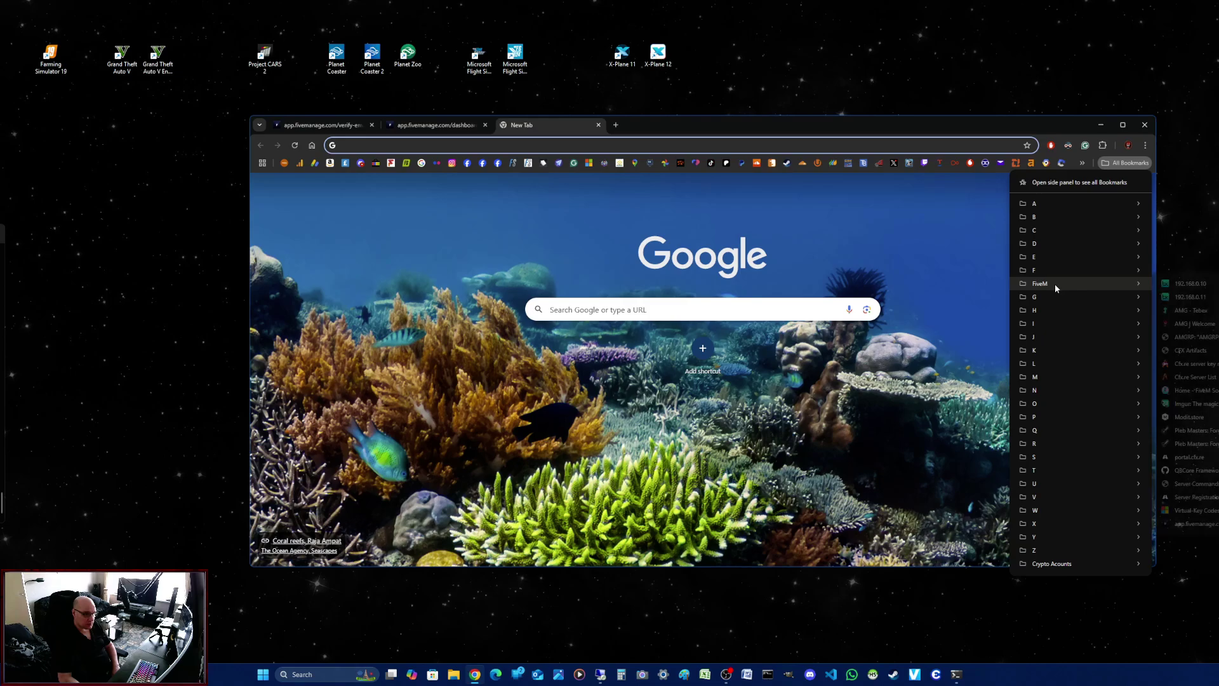
click(1212, 380)
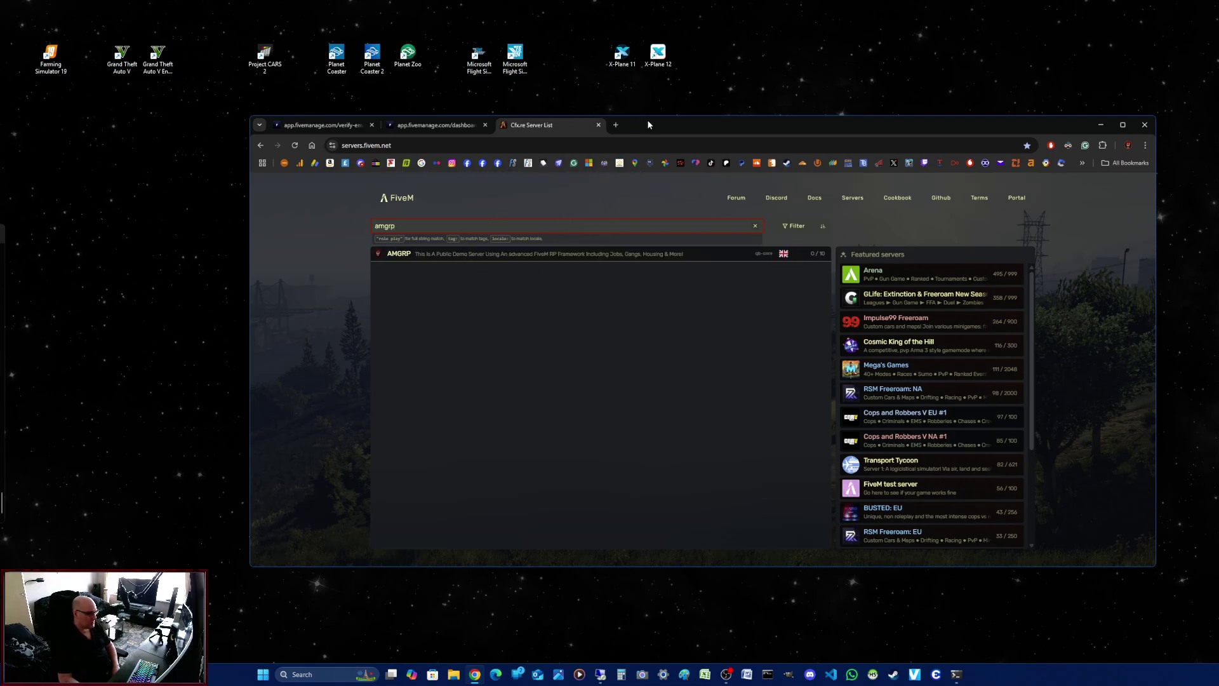
drag(648, 125, 665, 115)
key(F5)
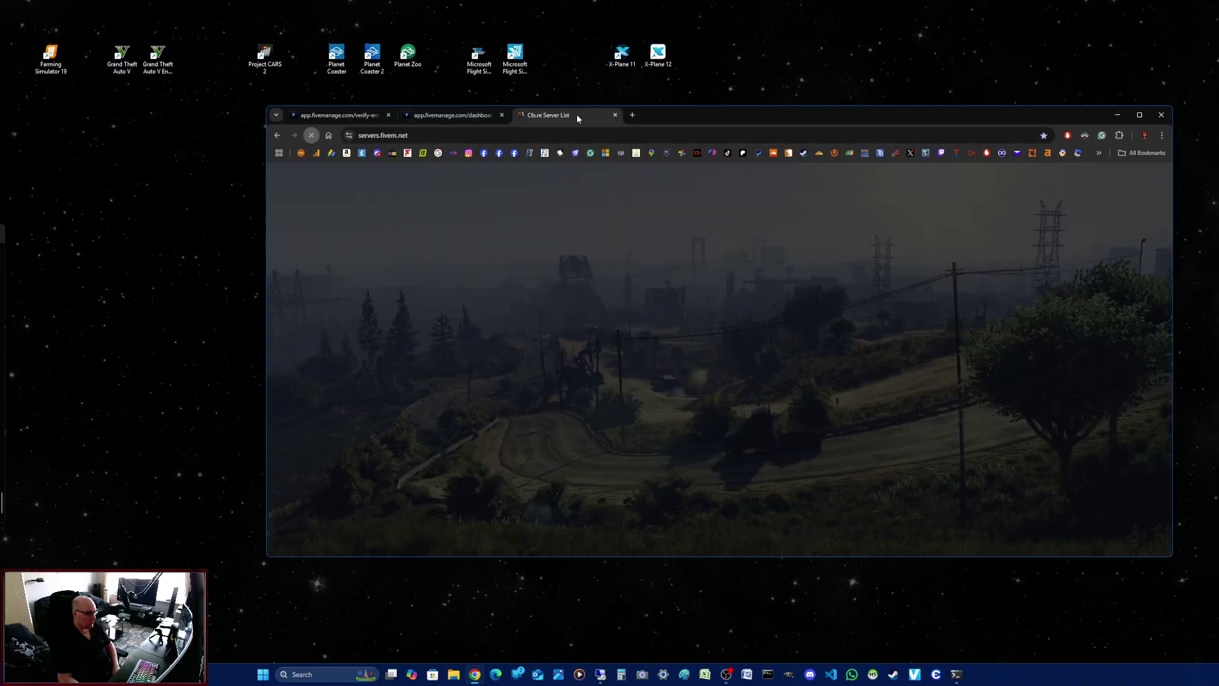
drag(578, 119, 1217, 66)
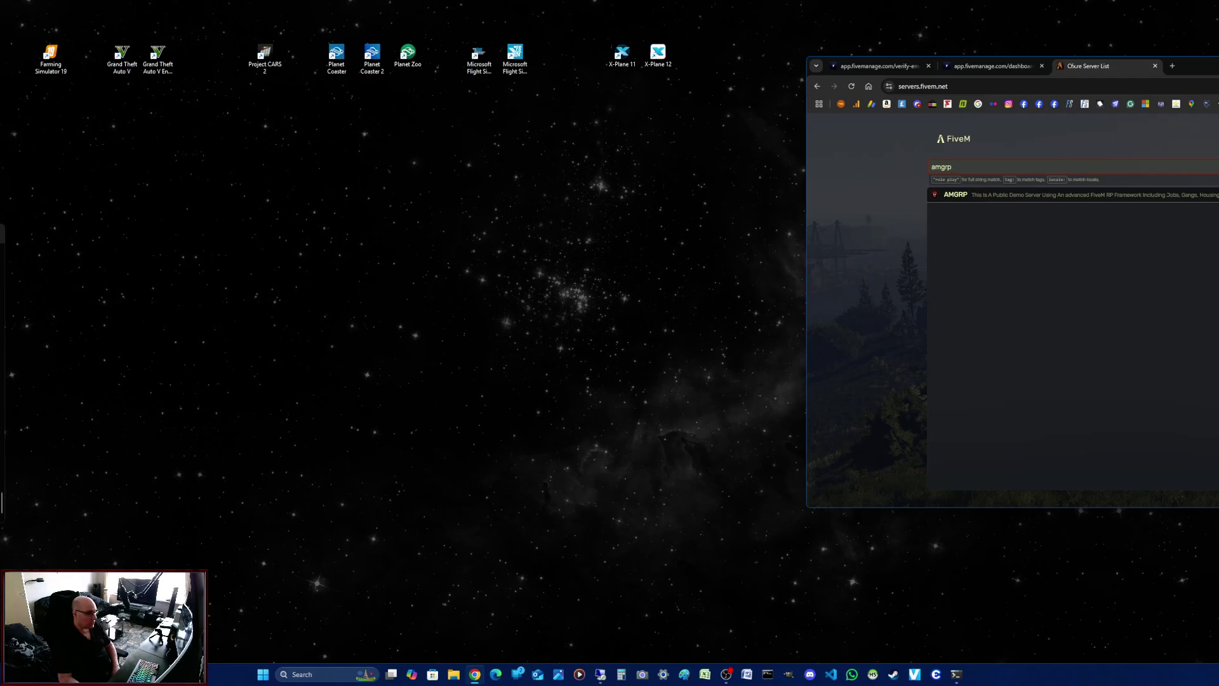